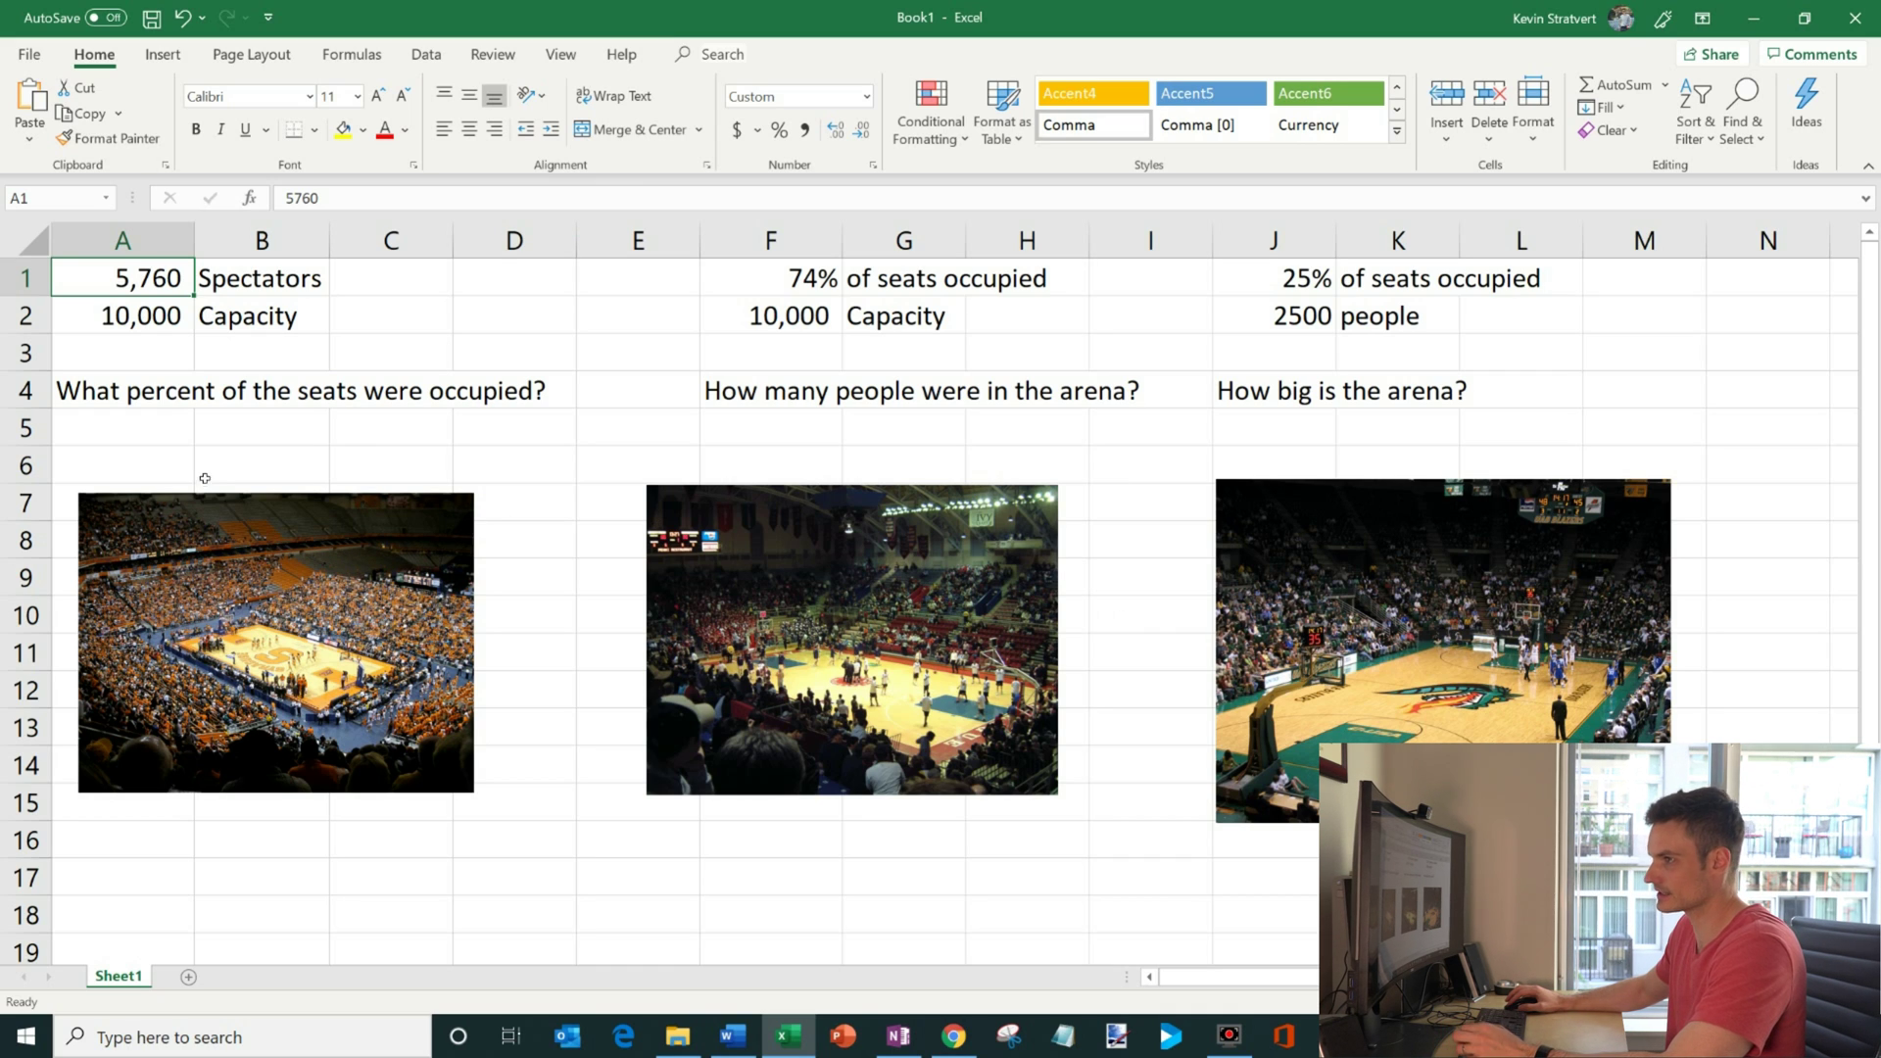
Select A5 and review the 5,760 spectators and 10,000 capacity values.
{"action": "left_click", "coordinate": [156, 421]}
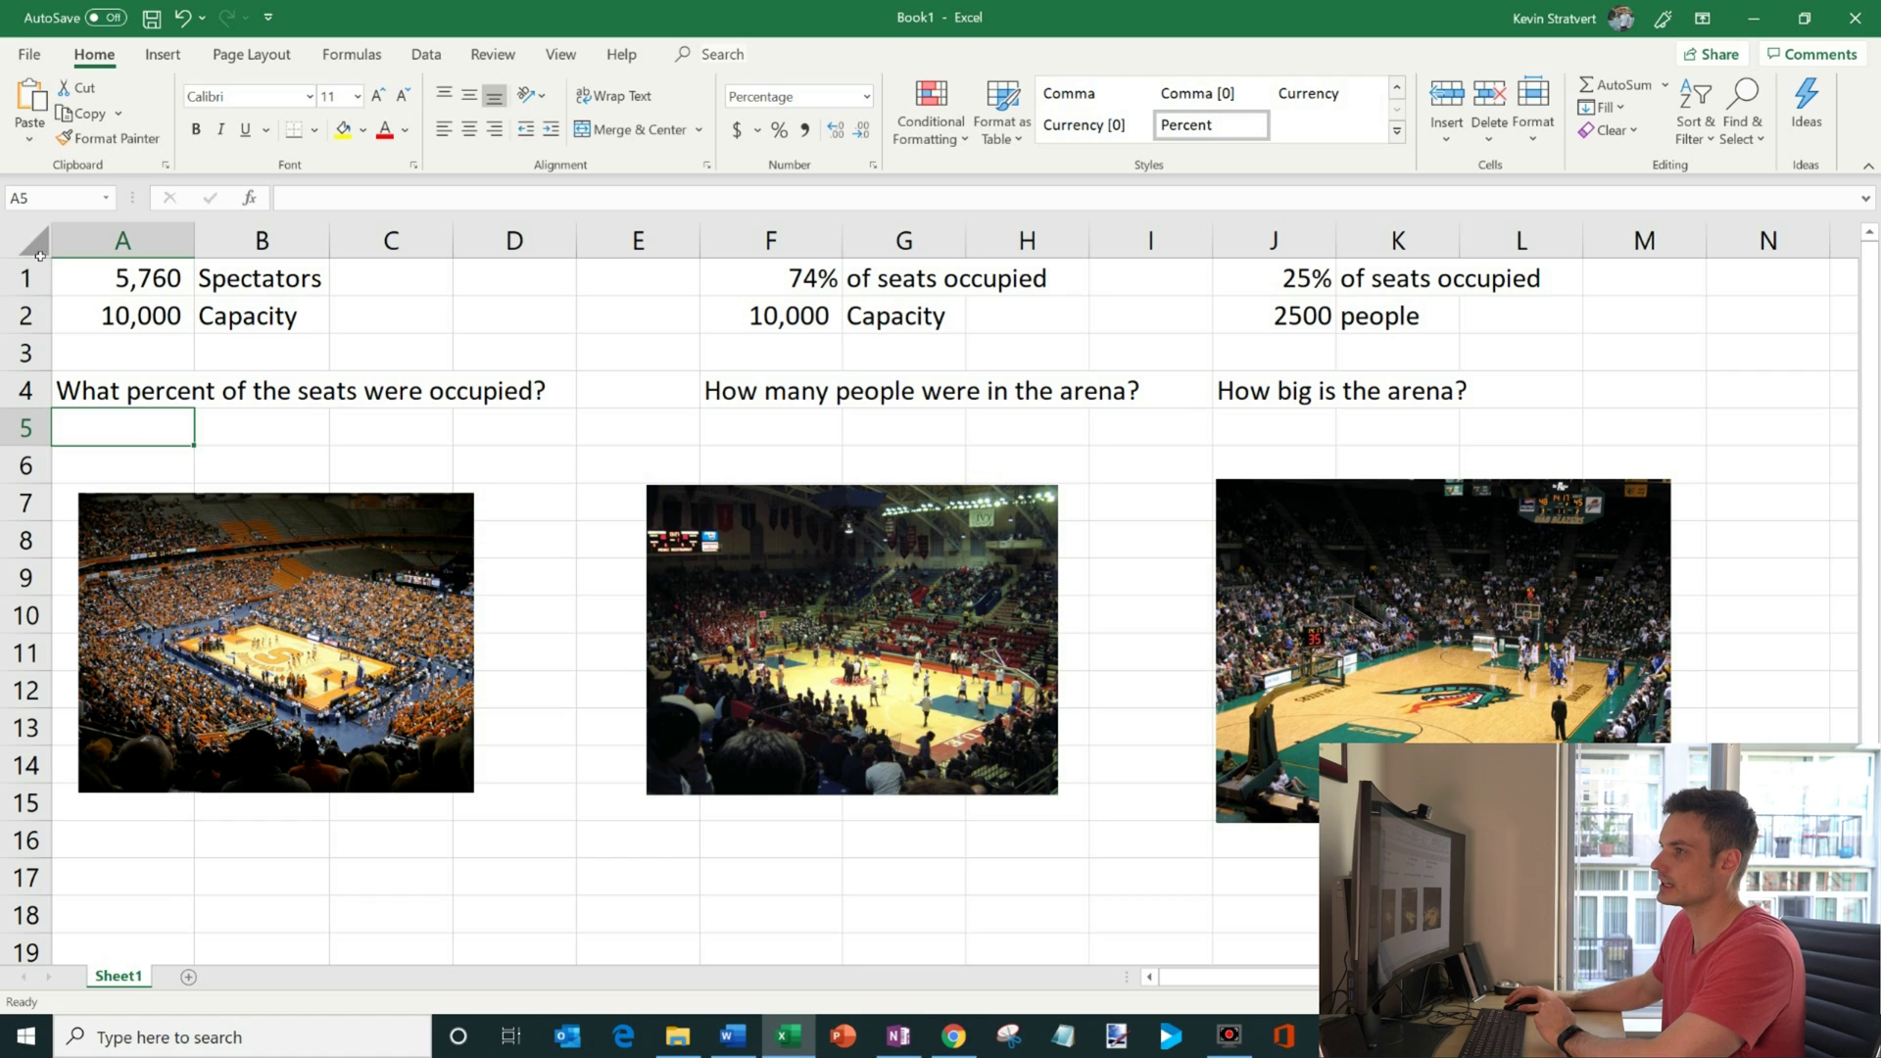
{"action": "left_click_drag", "start_coordinate": [141, 279], "coordinate": [247, 281]}
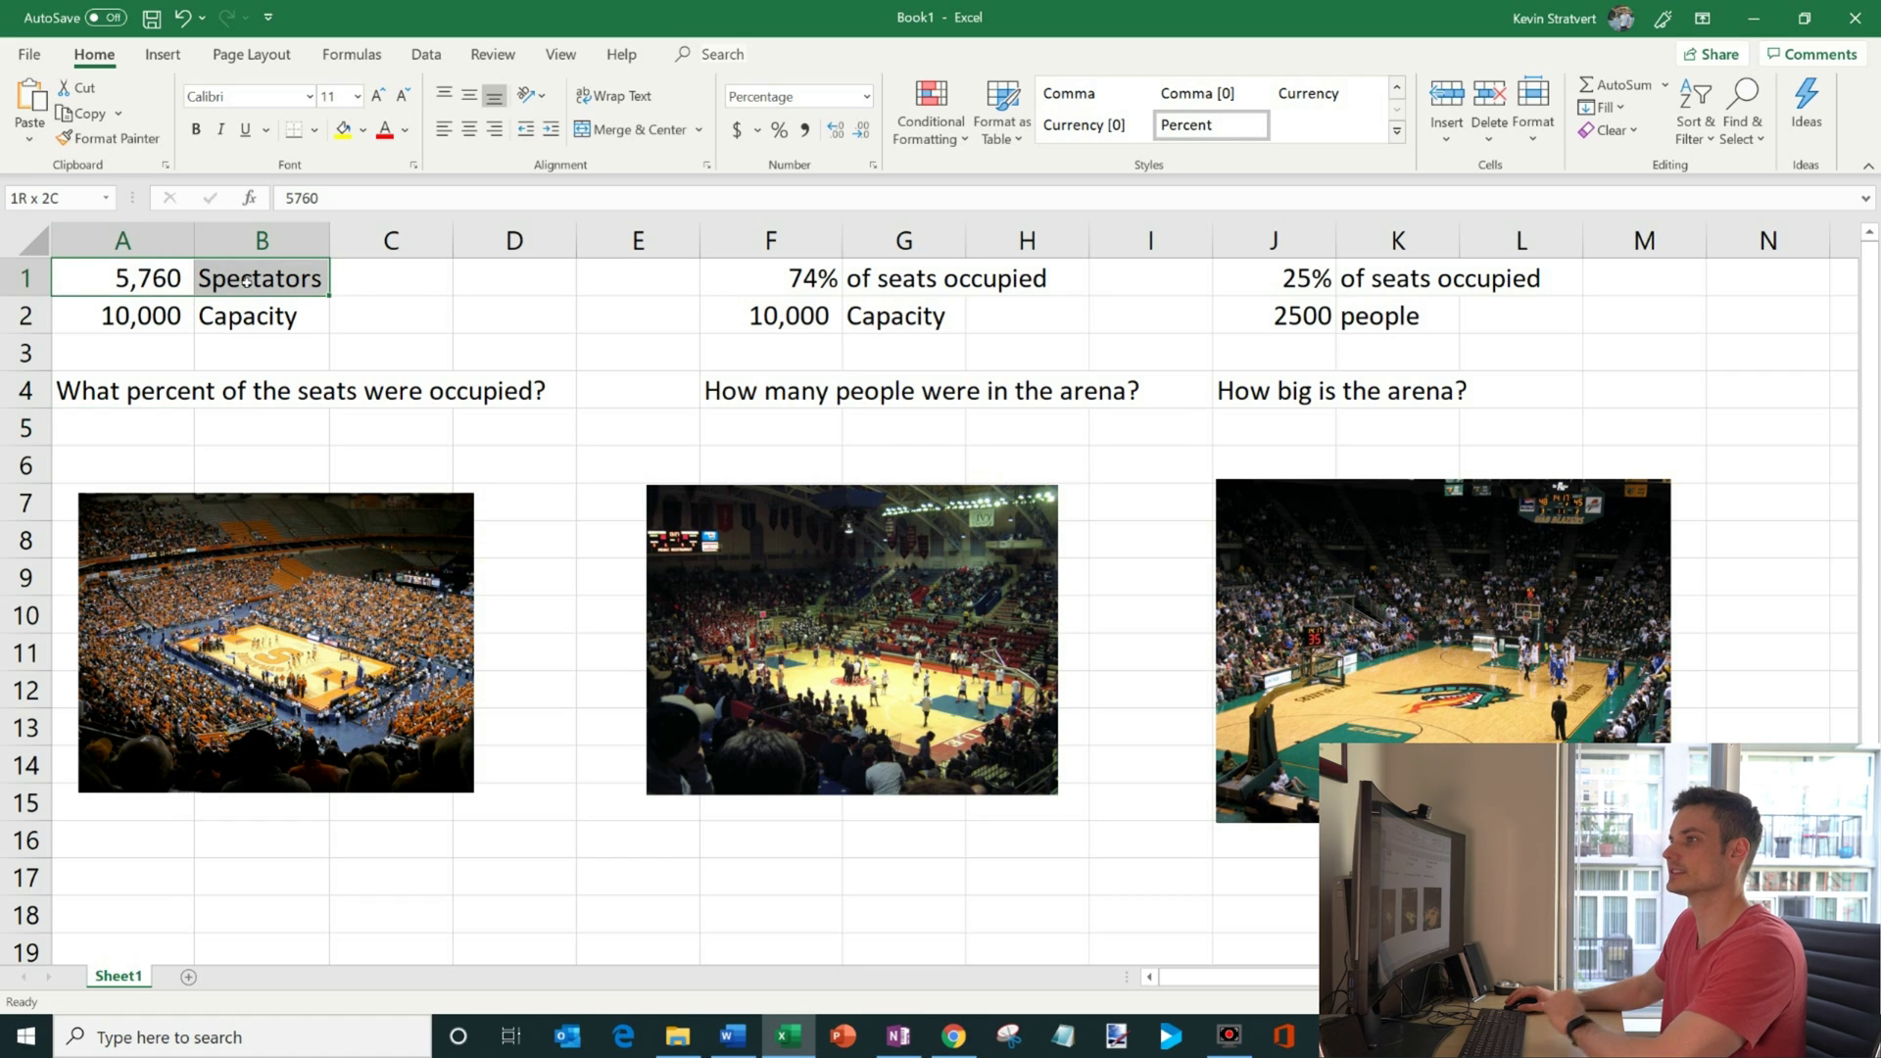
{"action": "left_click_drag", "start_coordinate": [247, 281], "coordinate": [253, 332]}
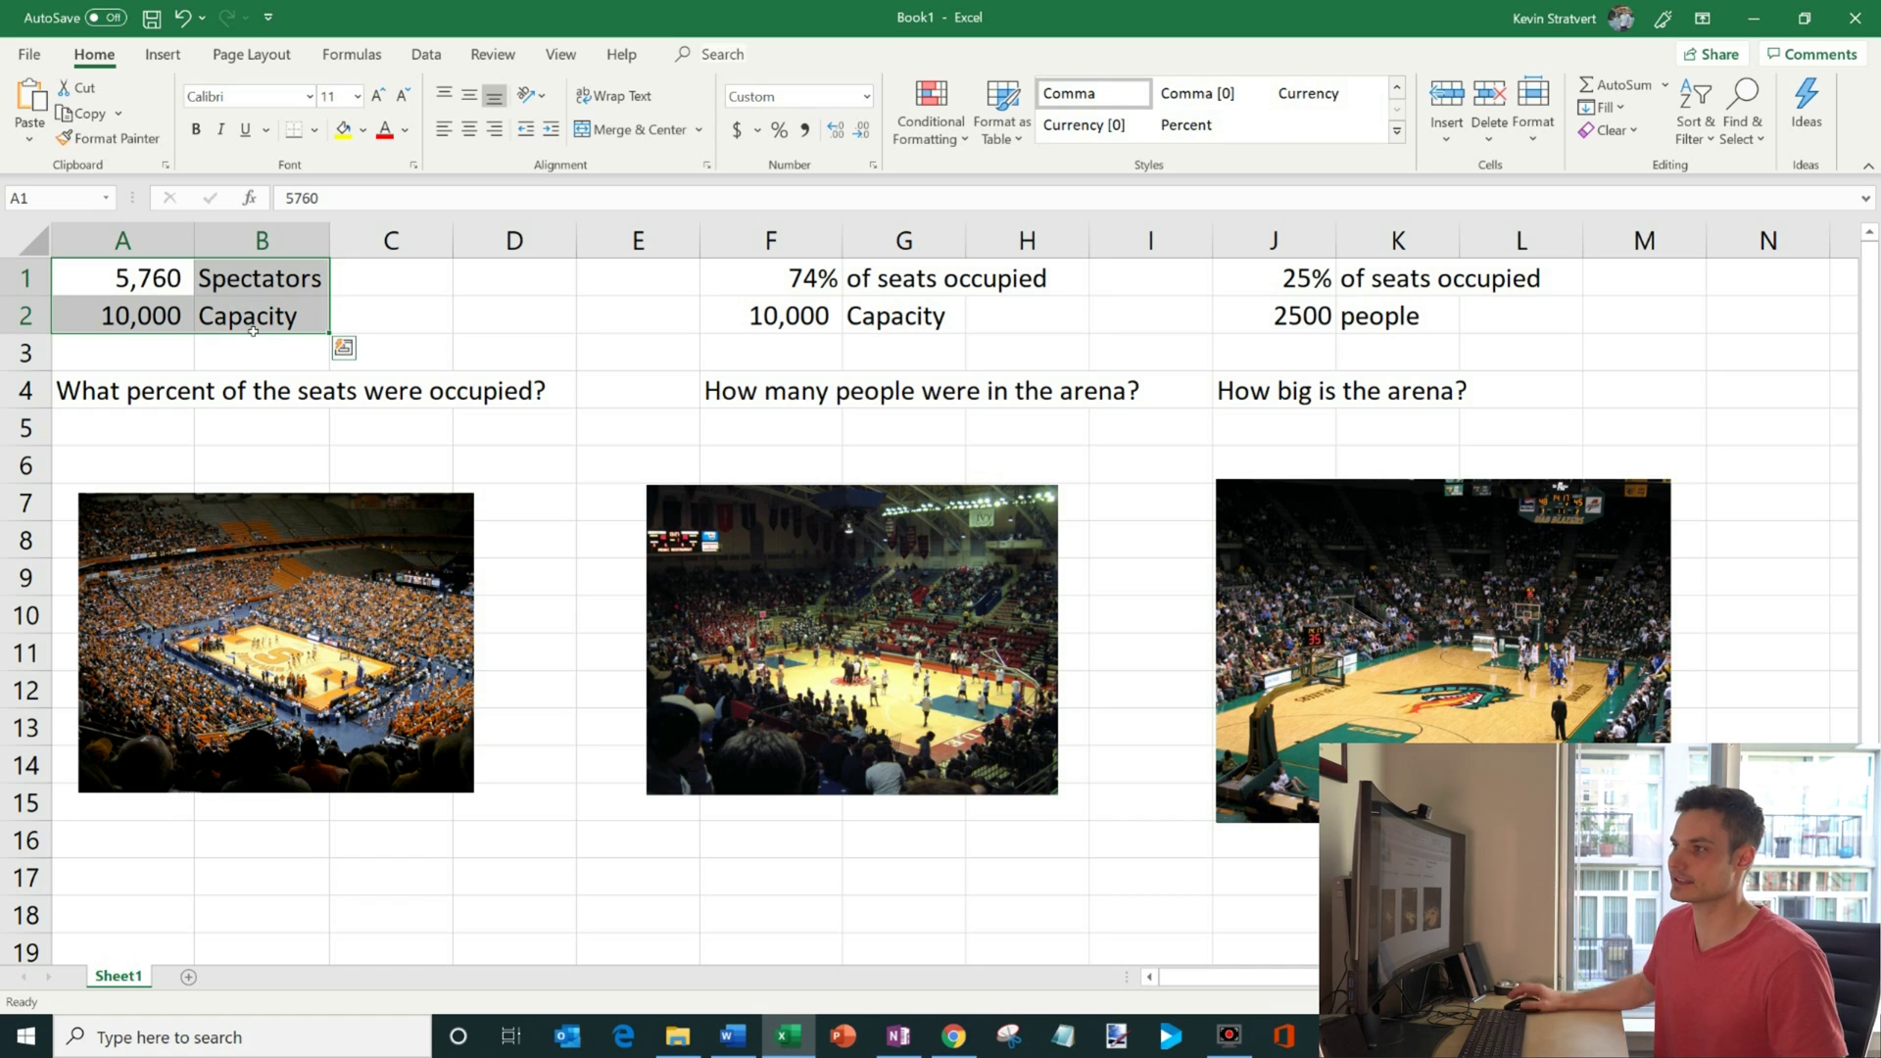
{"action": "left_click", "coordinate": [144, 316]}
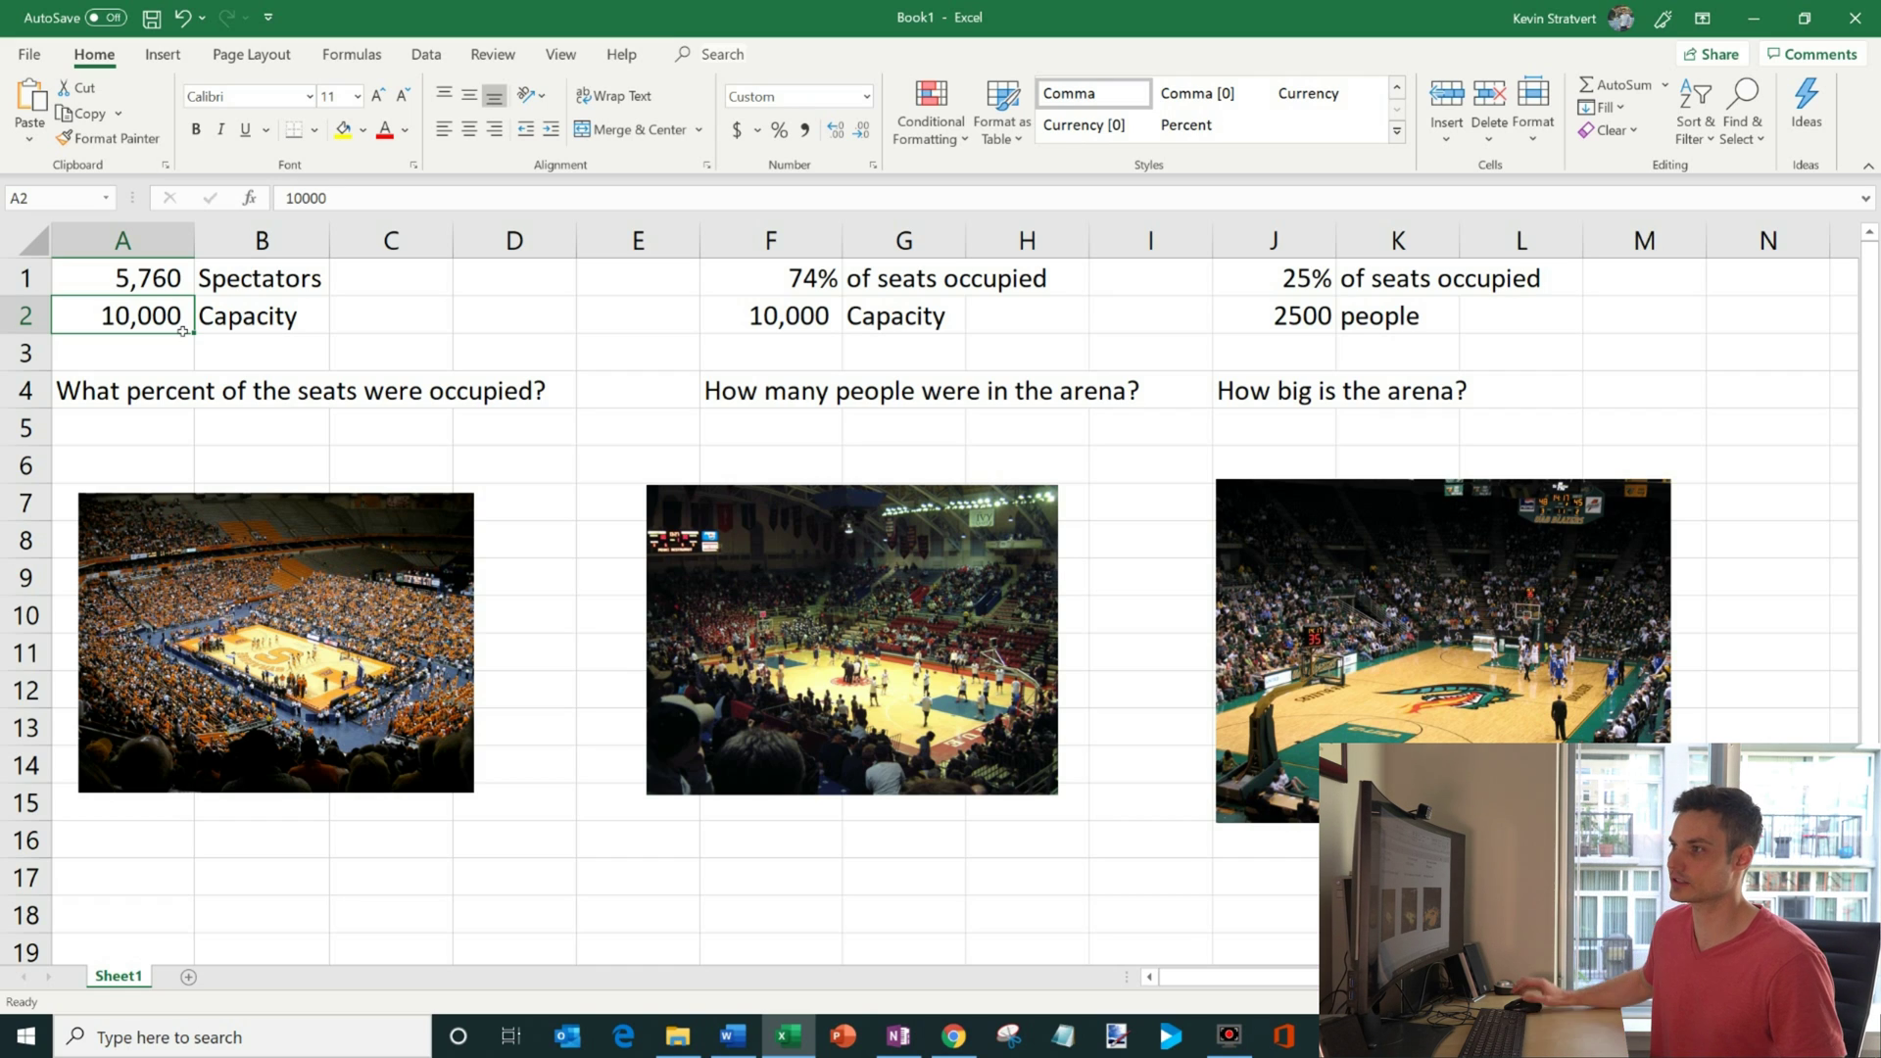
{"action": "left_click", "coordinate": [177, 285]}
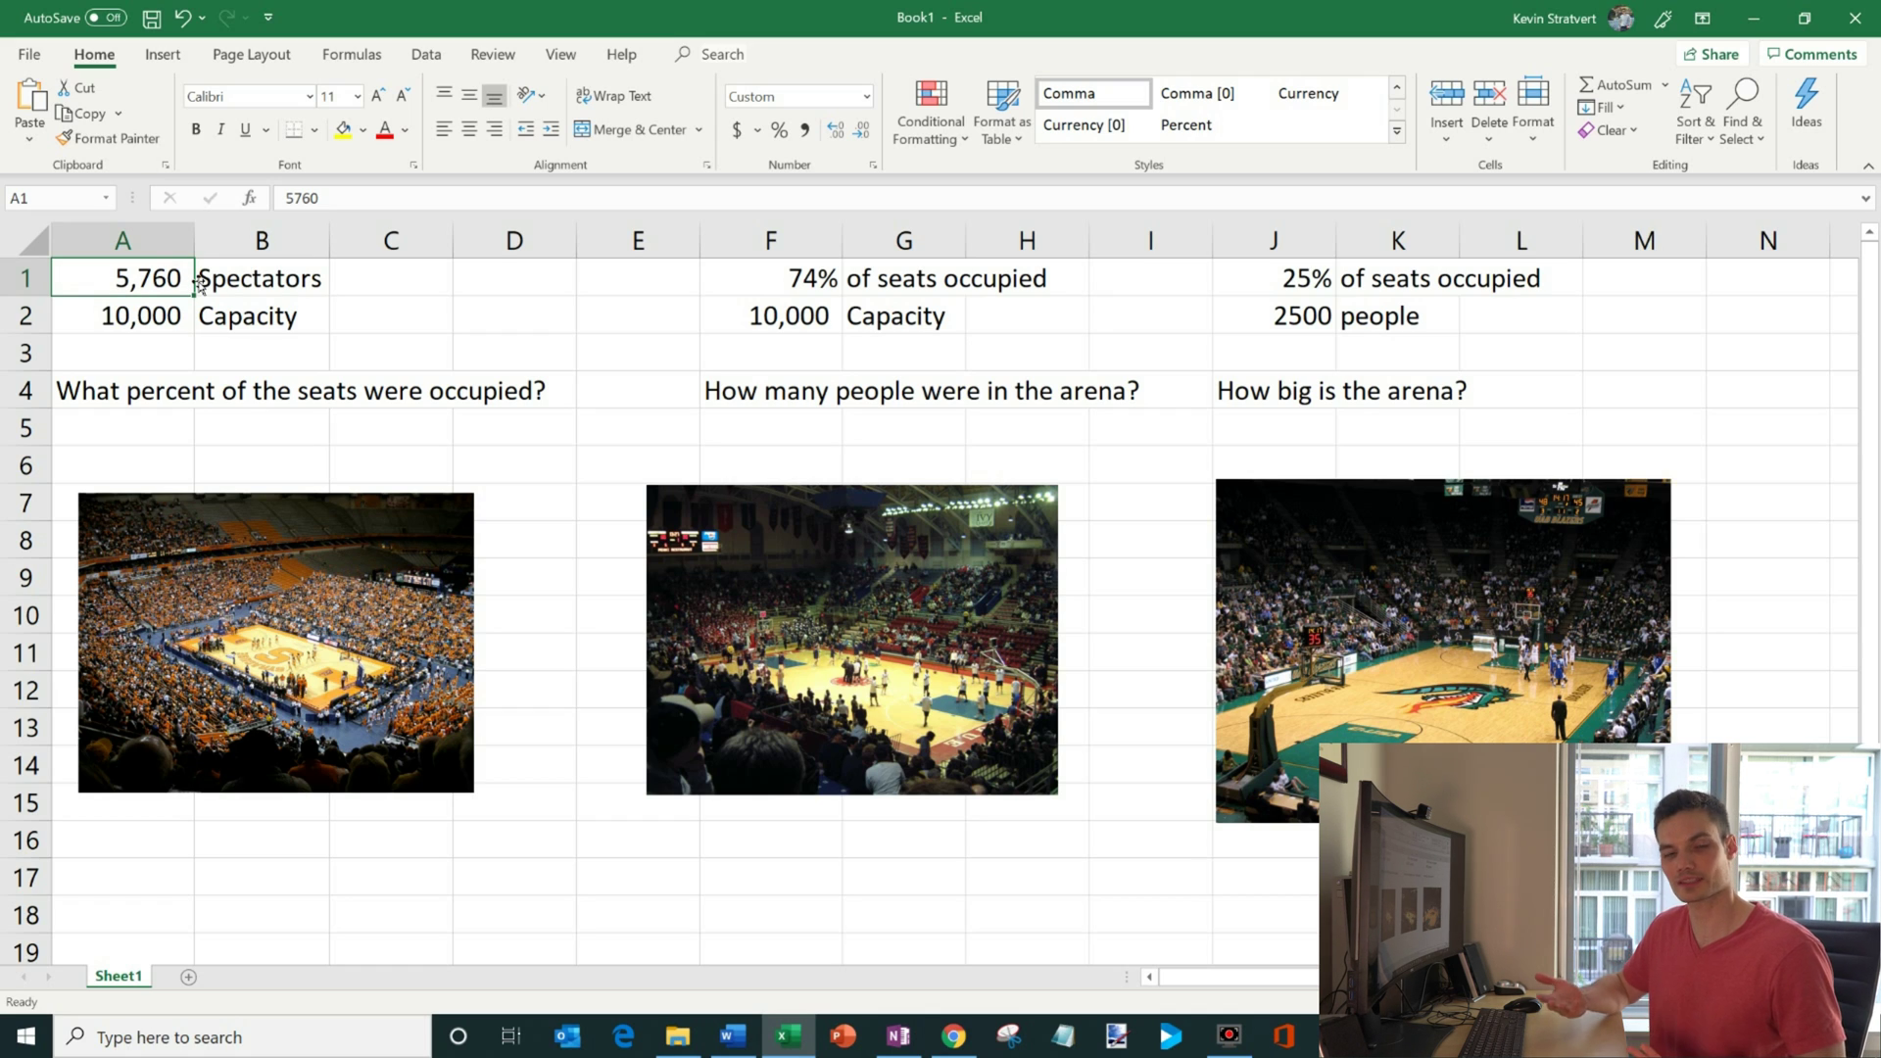
{"action": "left_click", "coordinate": [161, 434]}
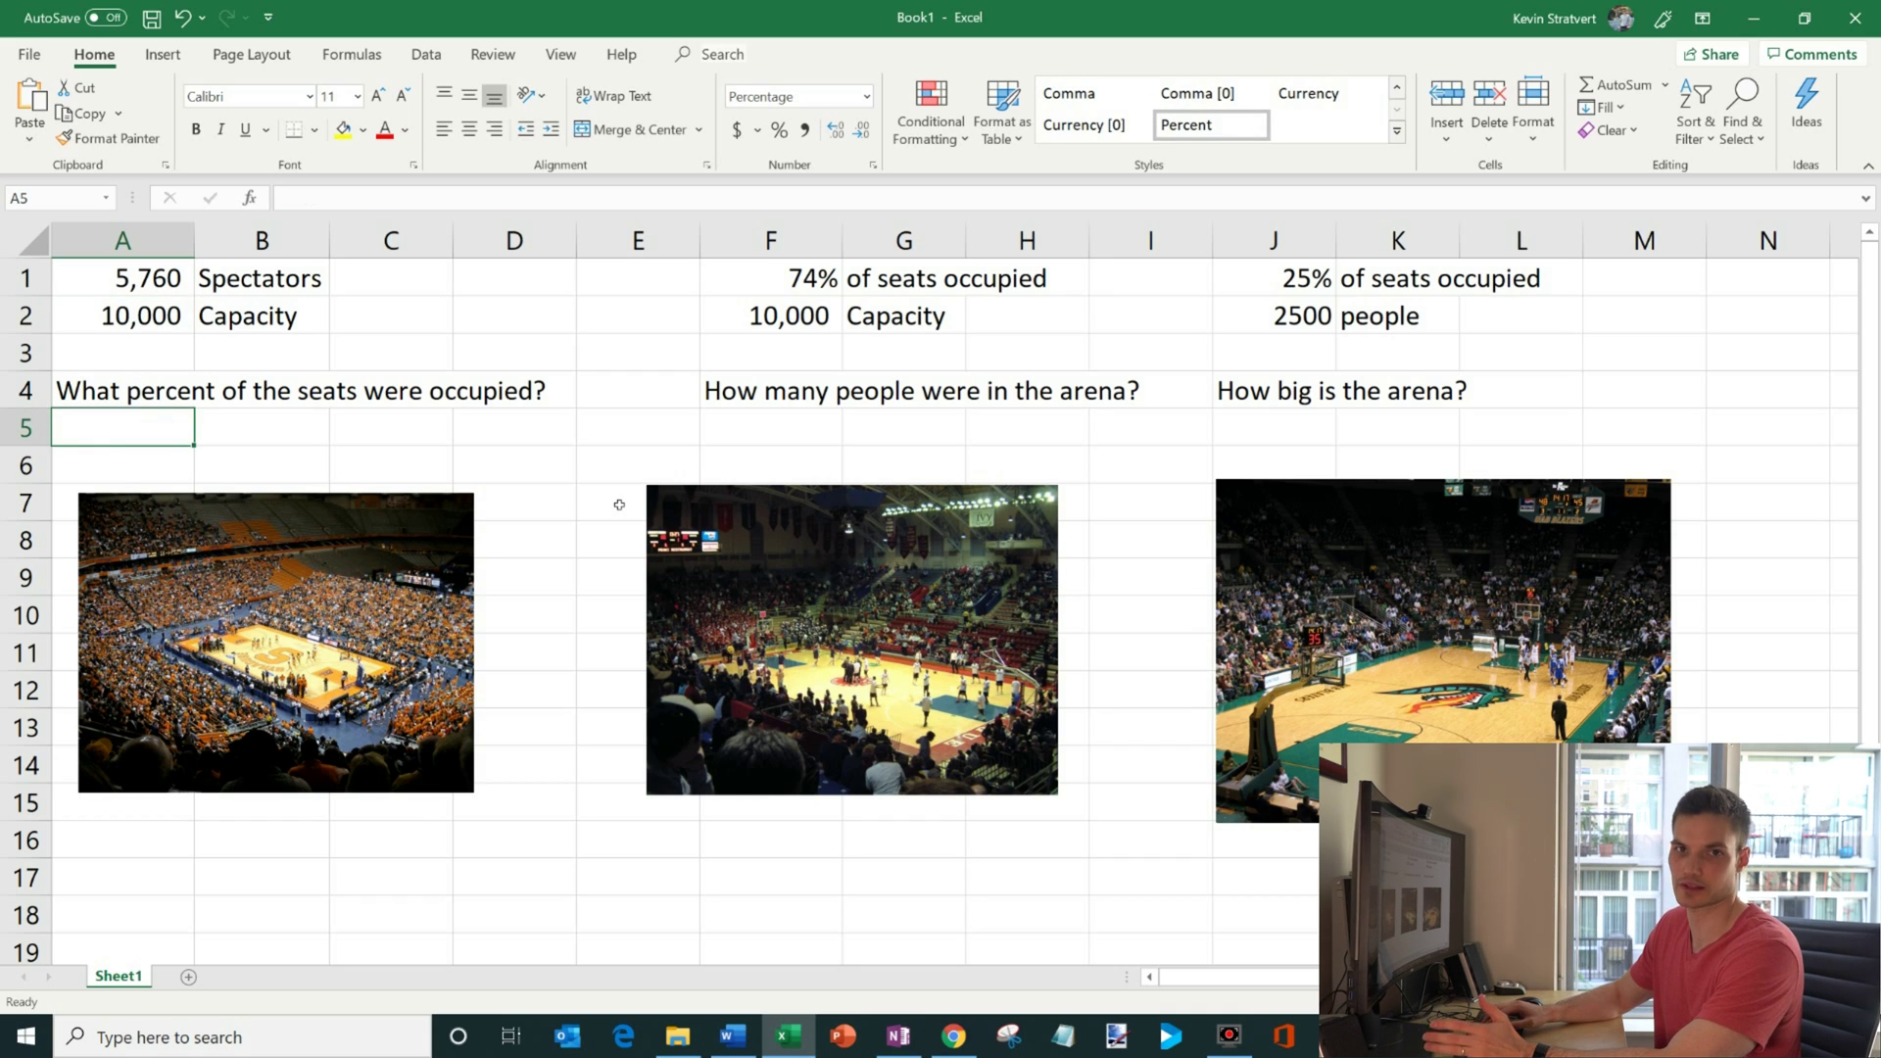
Enter =A1/A2 in A5 to get 57.6% of seats occupied.
{"action": "type", "text": "="}
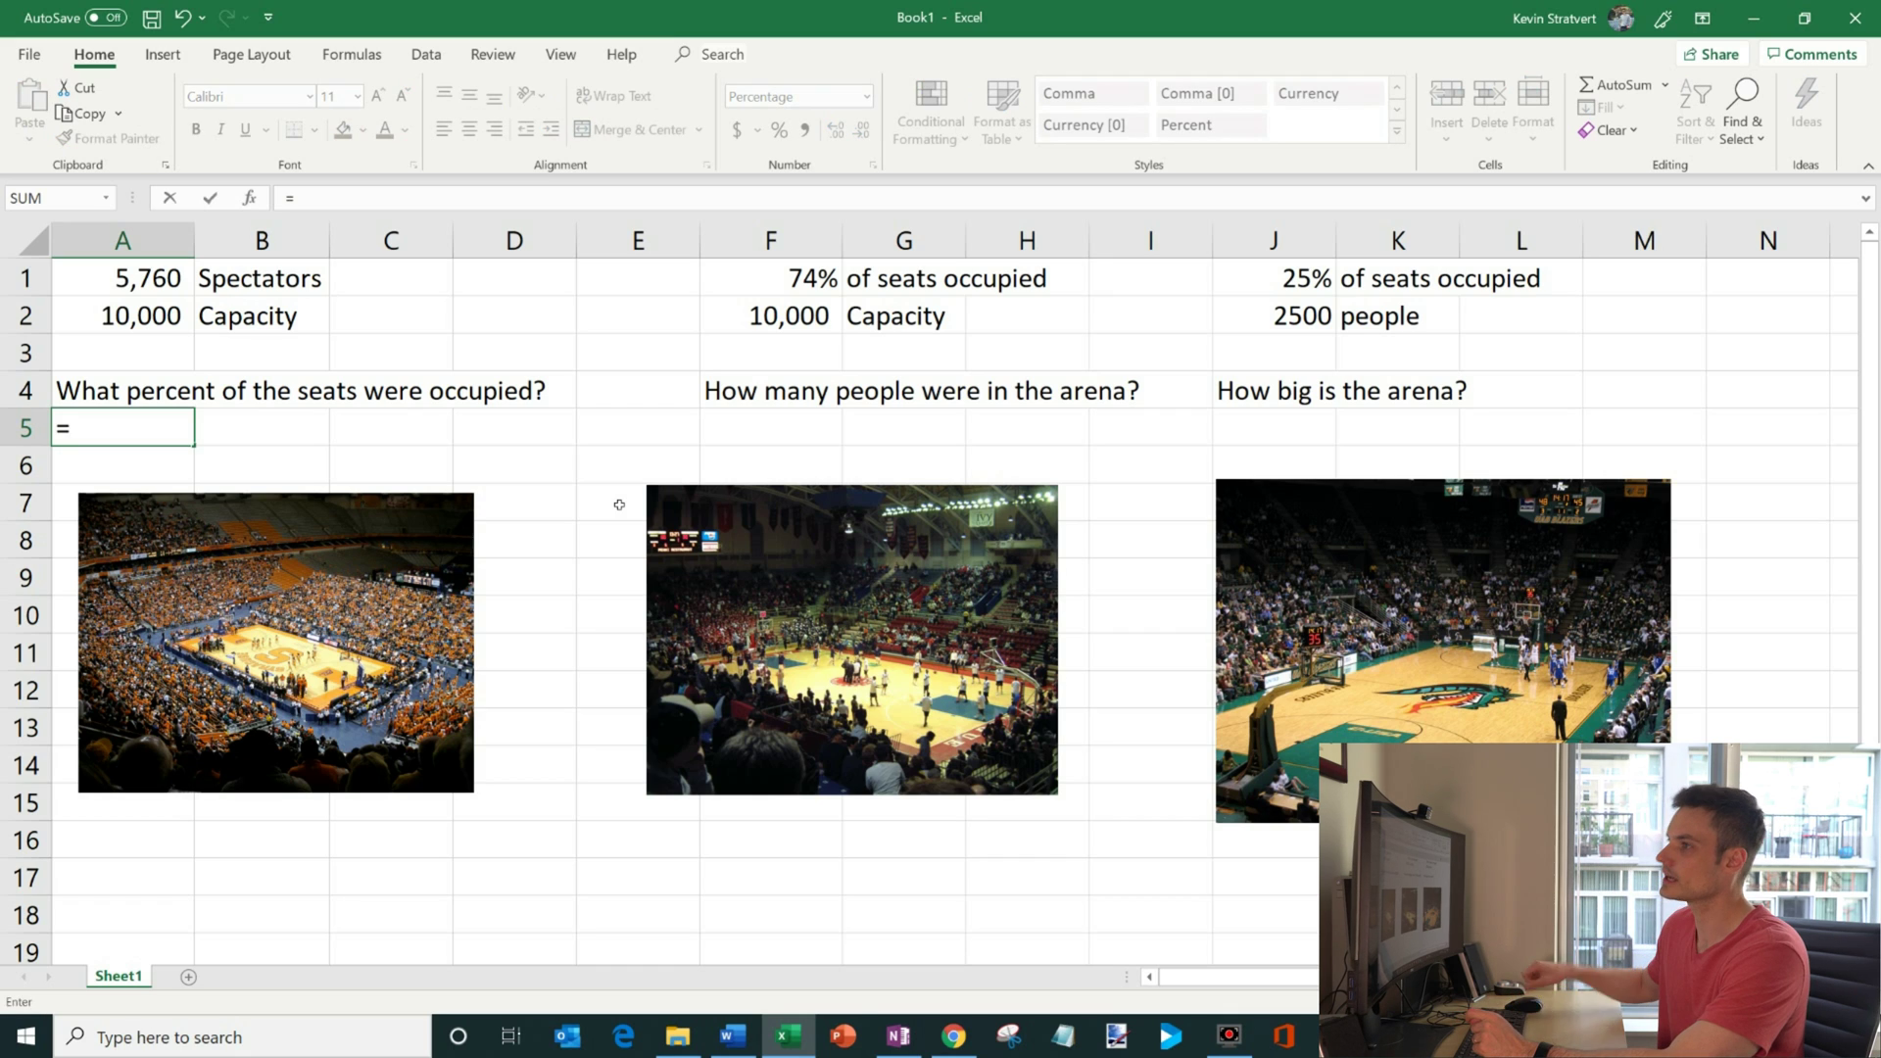
{"action": "left_click", "coordinate": [167, 281]}
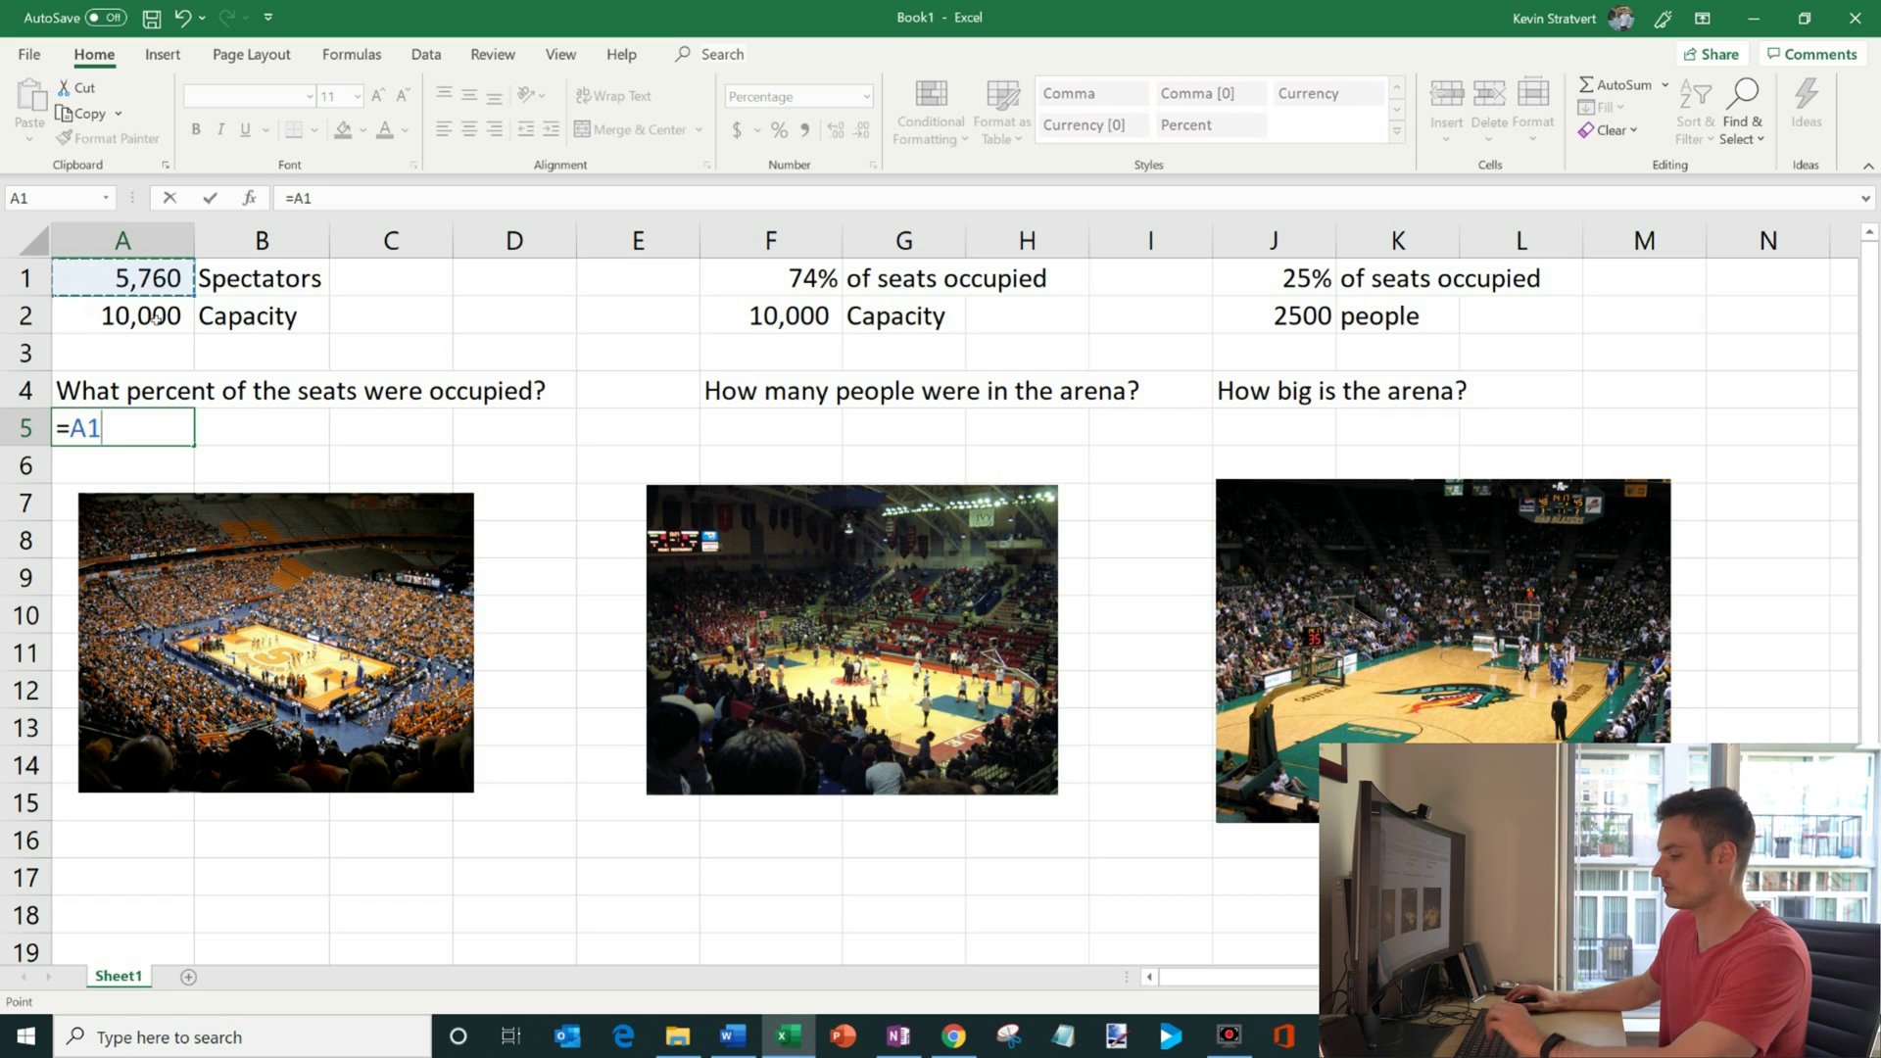
{"action": "type", "text": "/"}
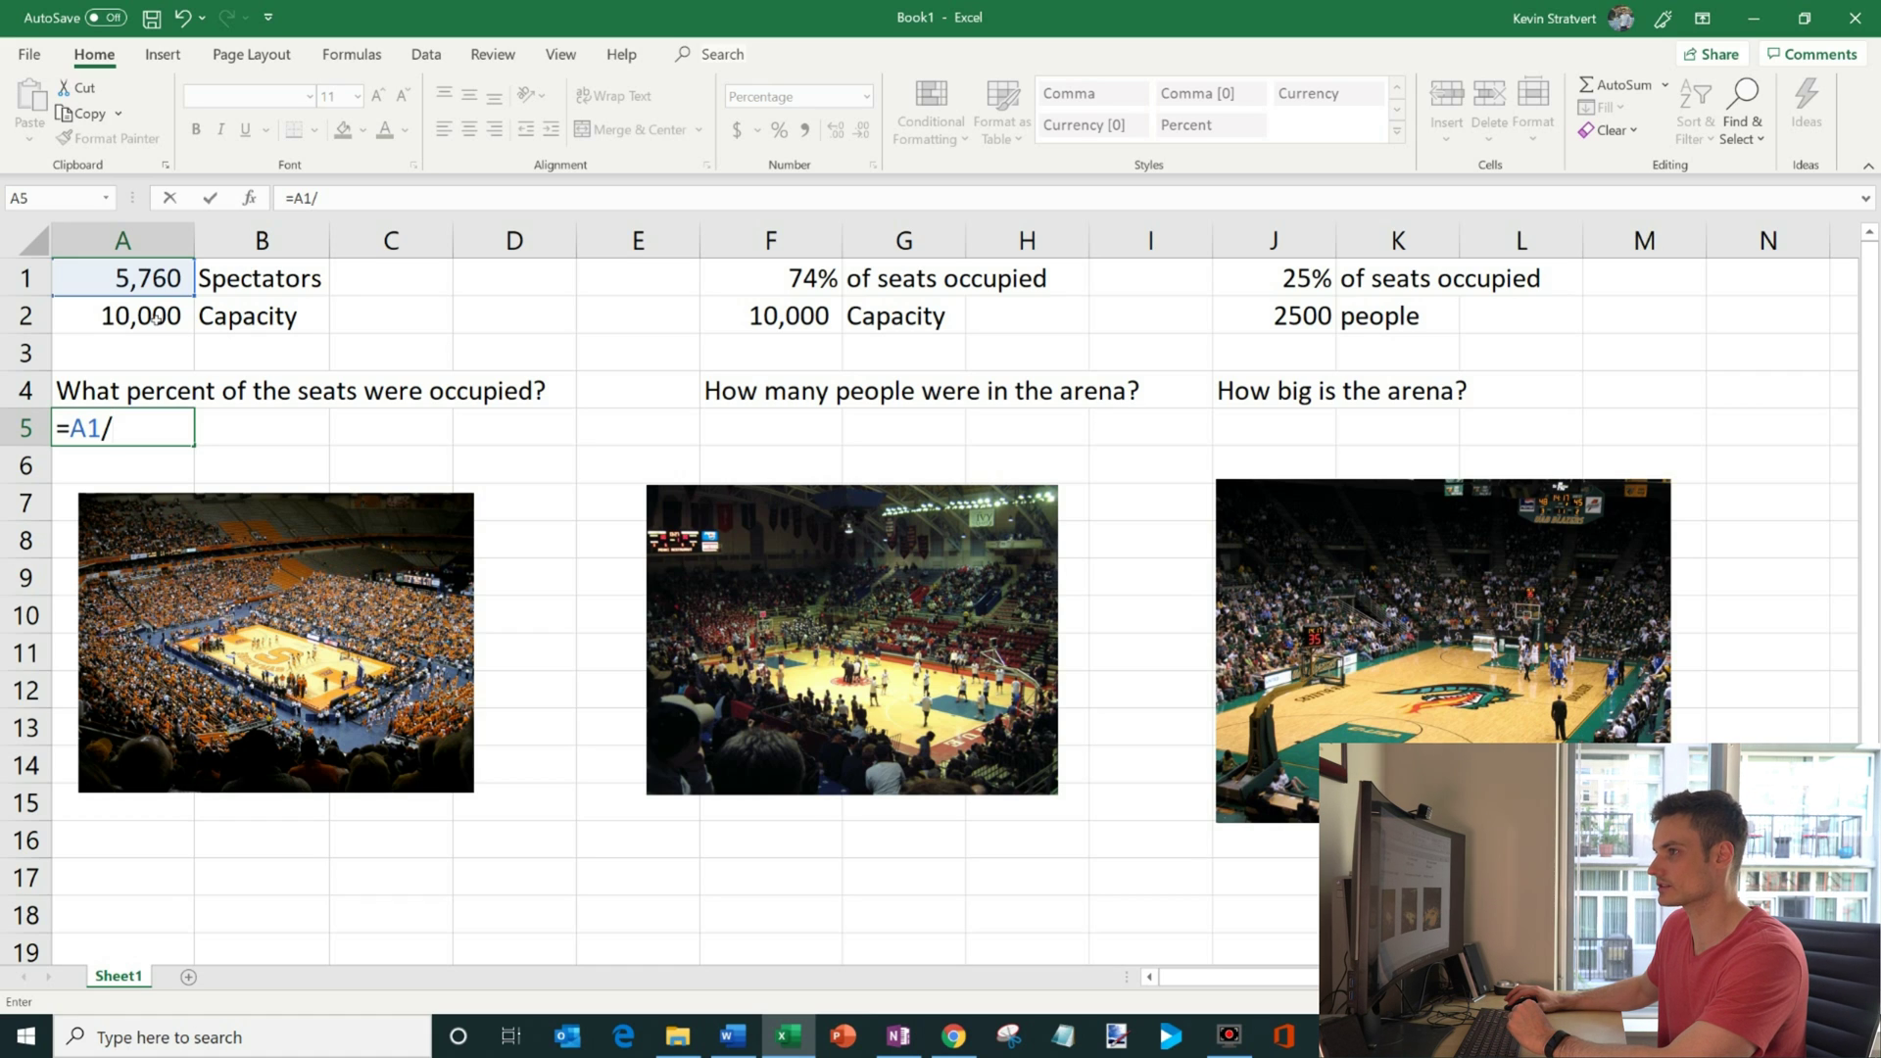
{"action": "left_click", "coordinate": [155, 319]}
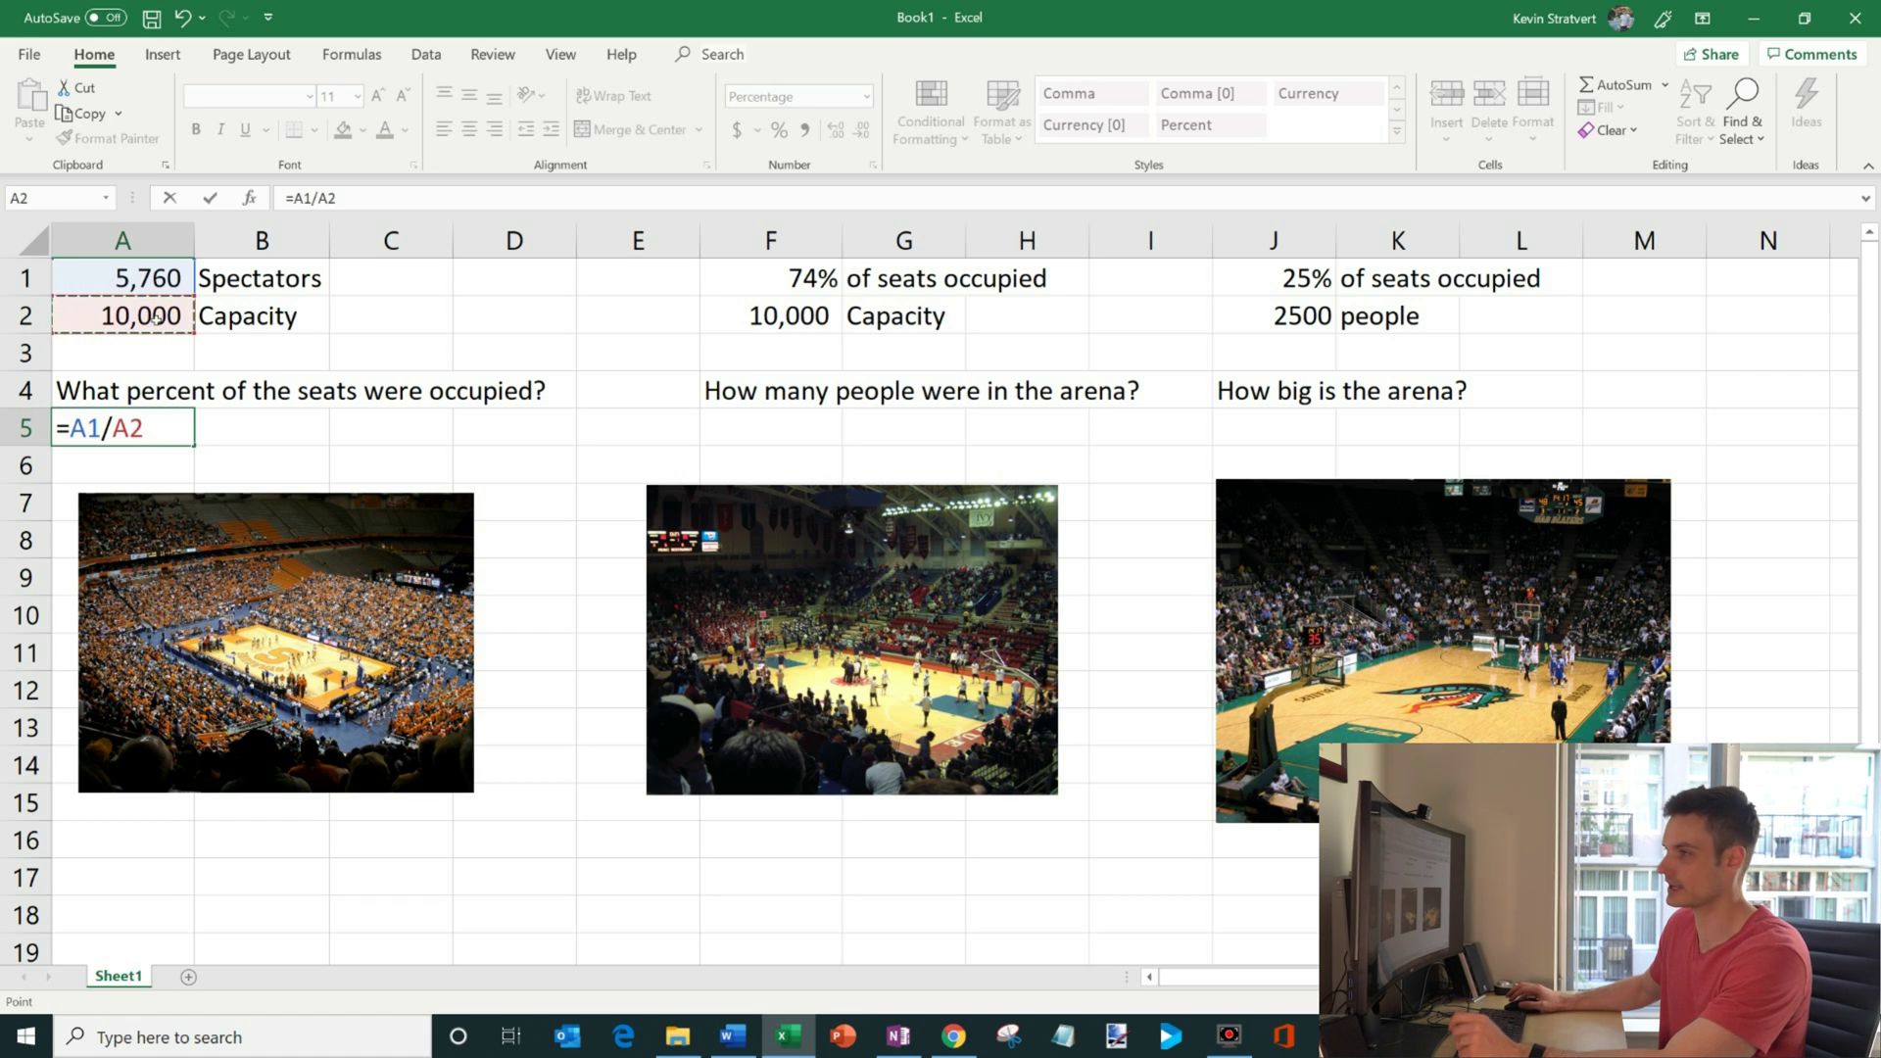
{"action": "key", "text": "Return"}
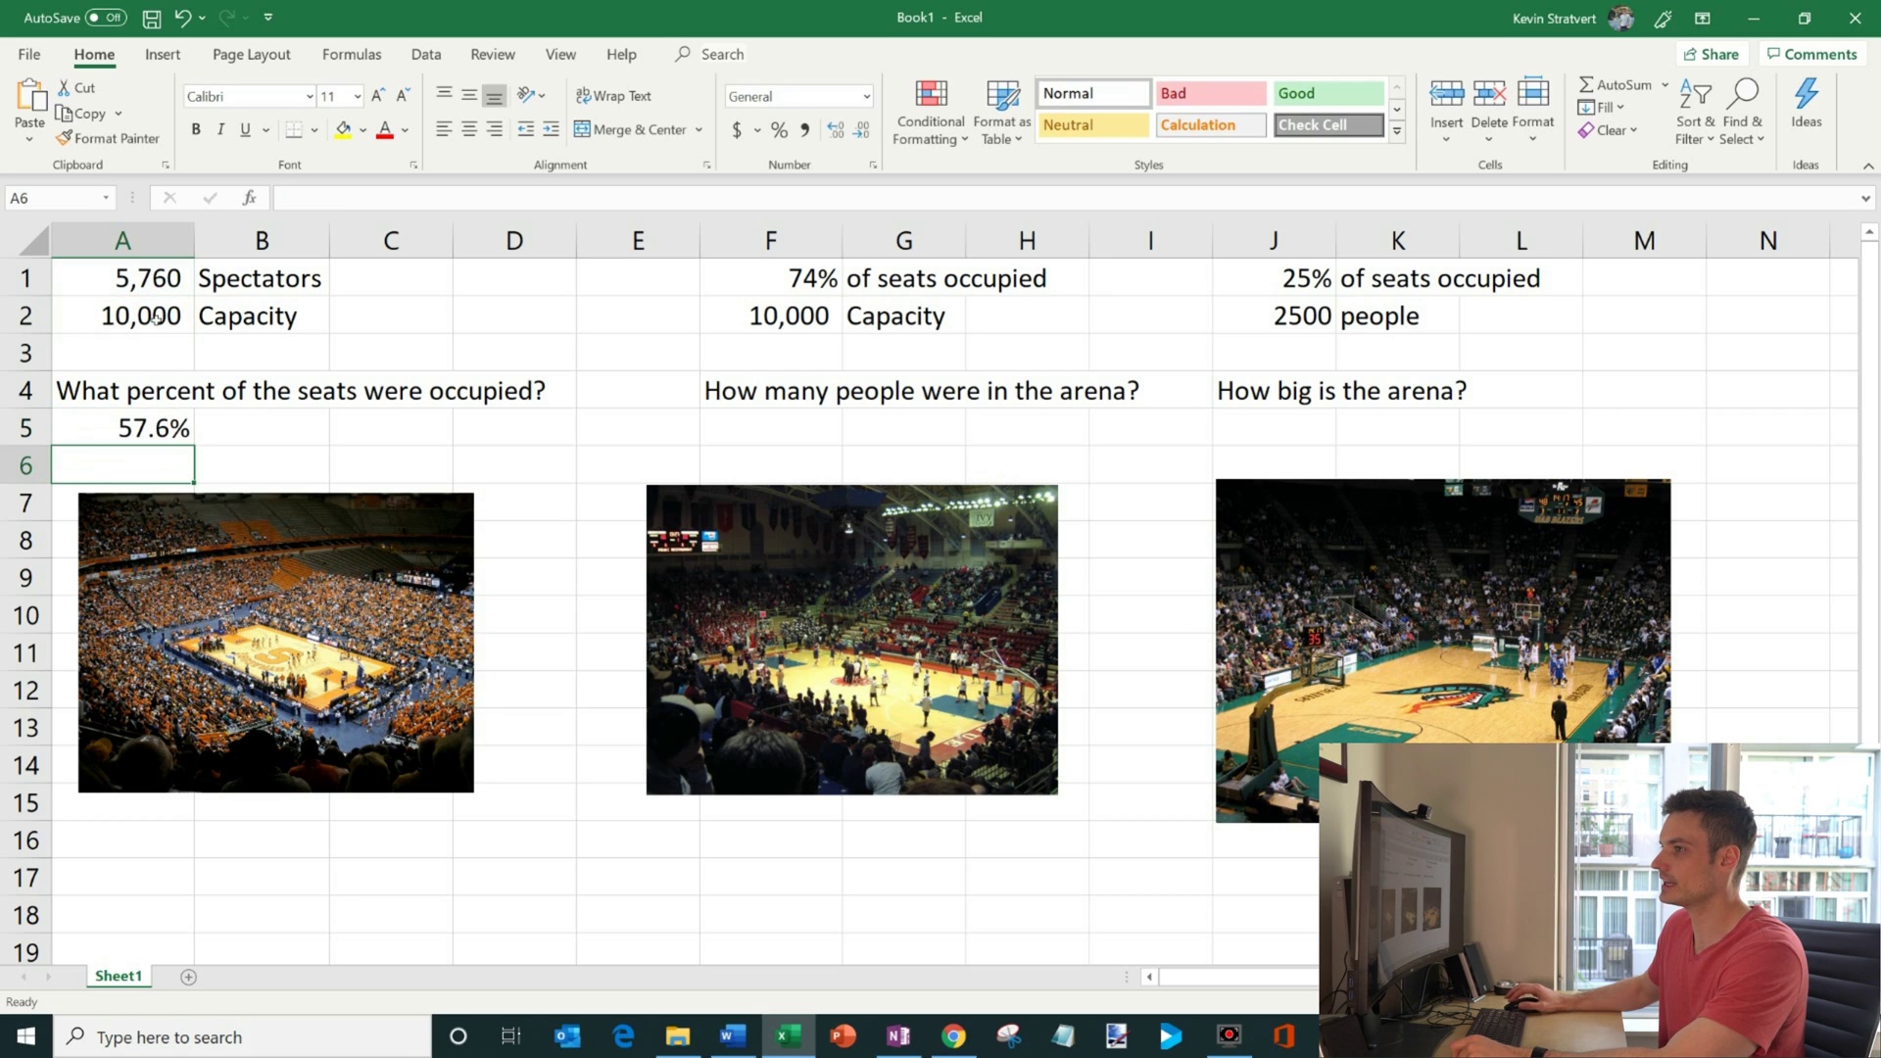
{"action": "left_click", "coordinate": [181, 432]}
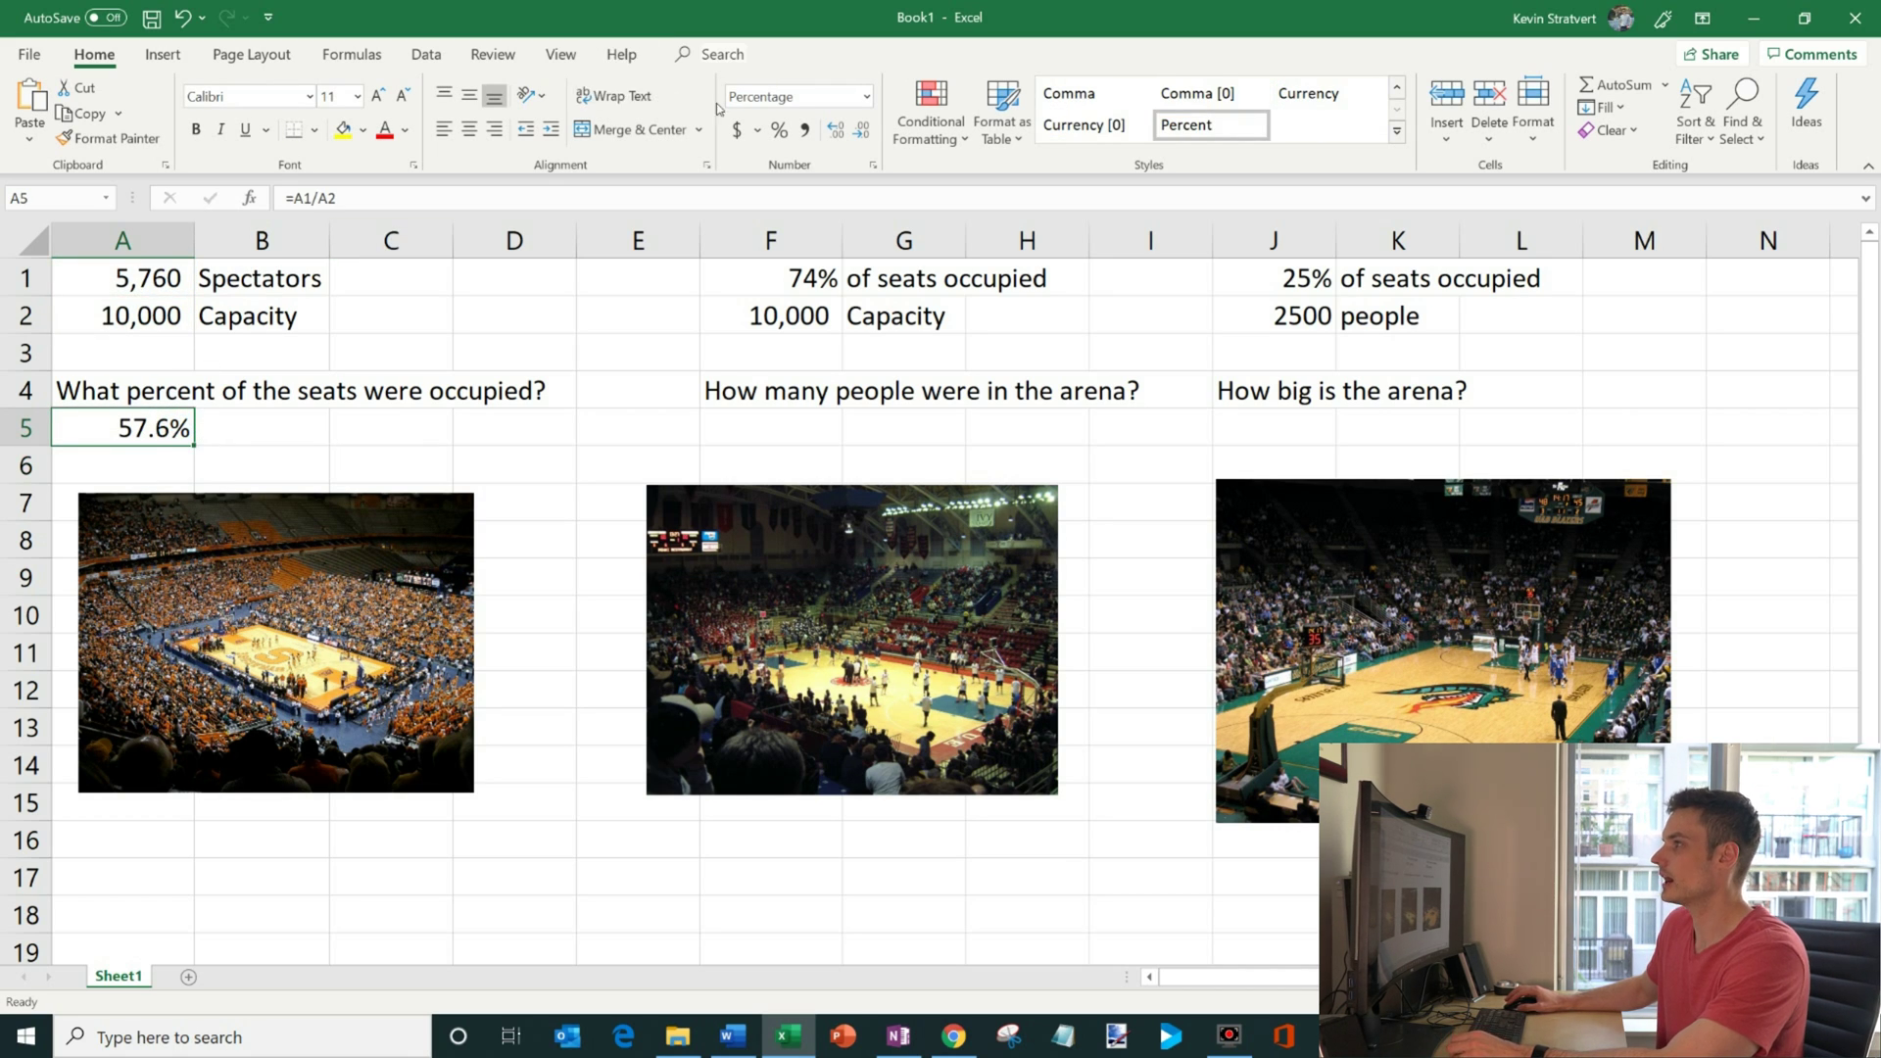
Apply Comma Style, then Percent Style, to A5 so it displays 58%.
{"action": "left_click", "coordinate": [805, 131]}
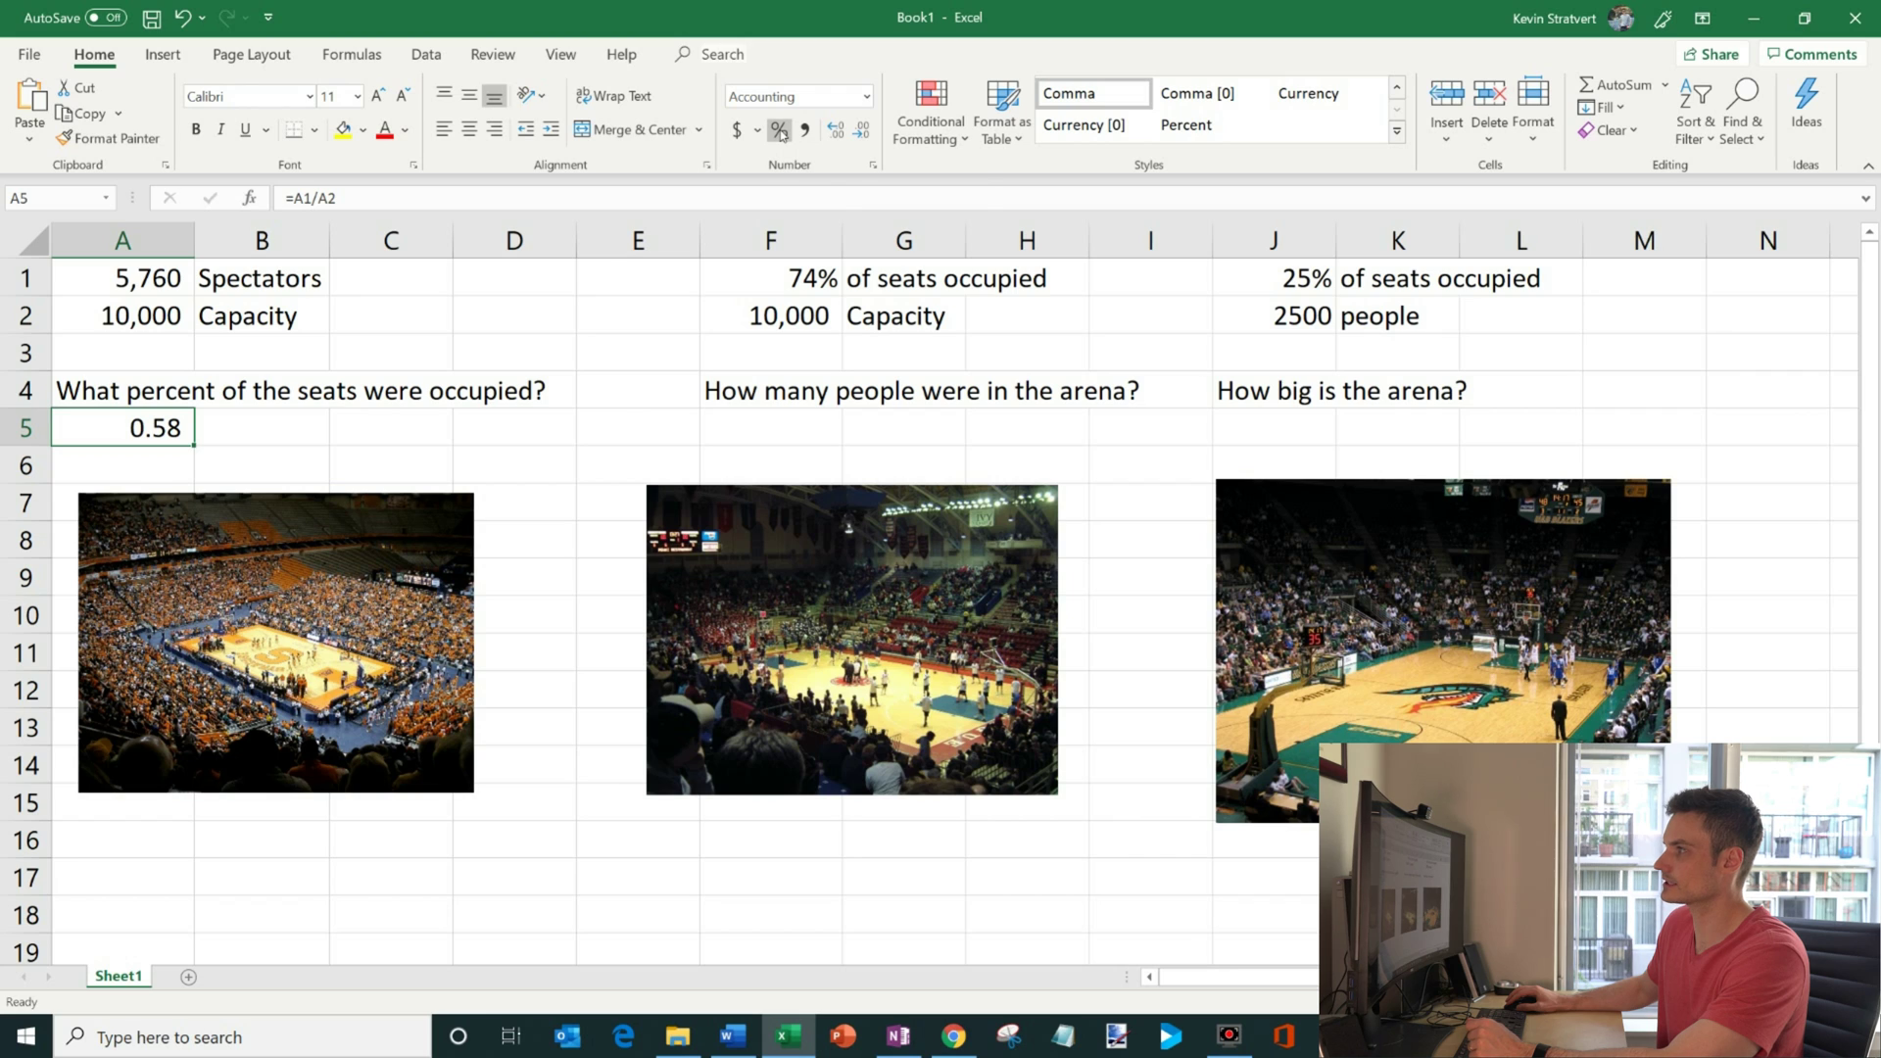
{"action": "left_click", "coordinate": [780, 130]}
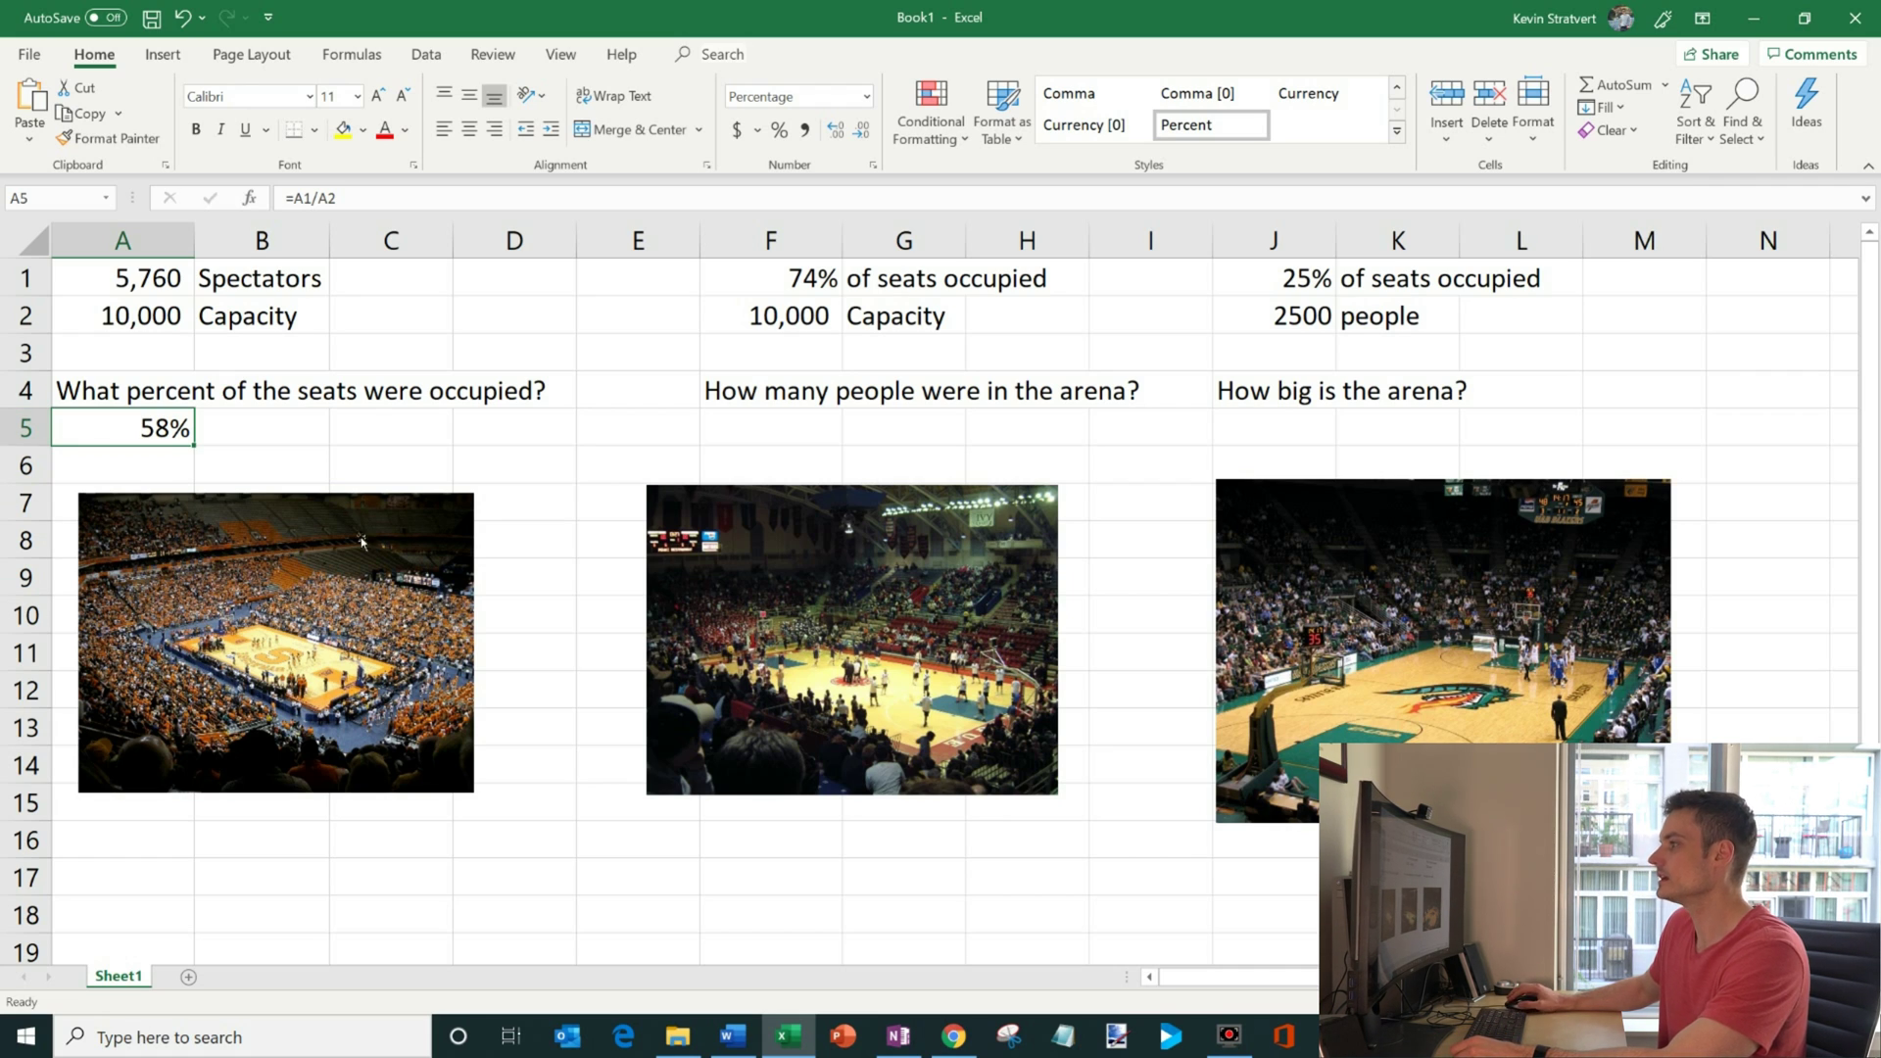
{"action": "left_click", "coordinate": [723, 437]}
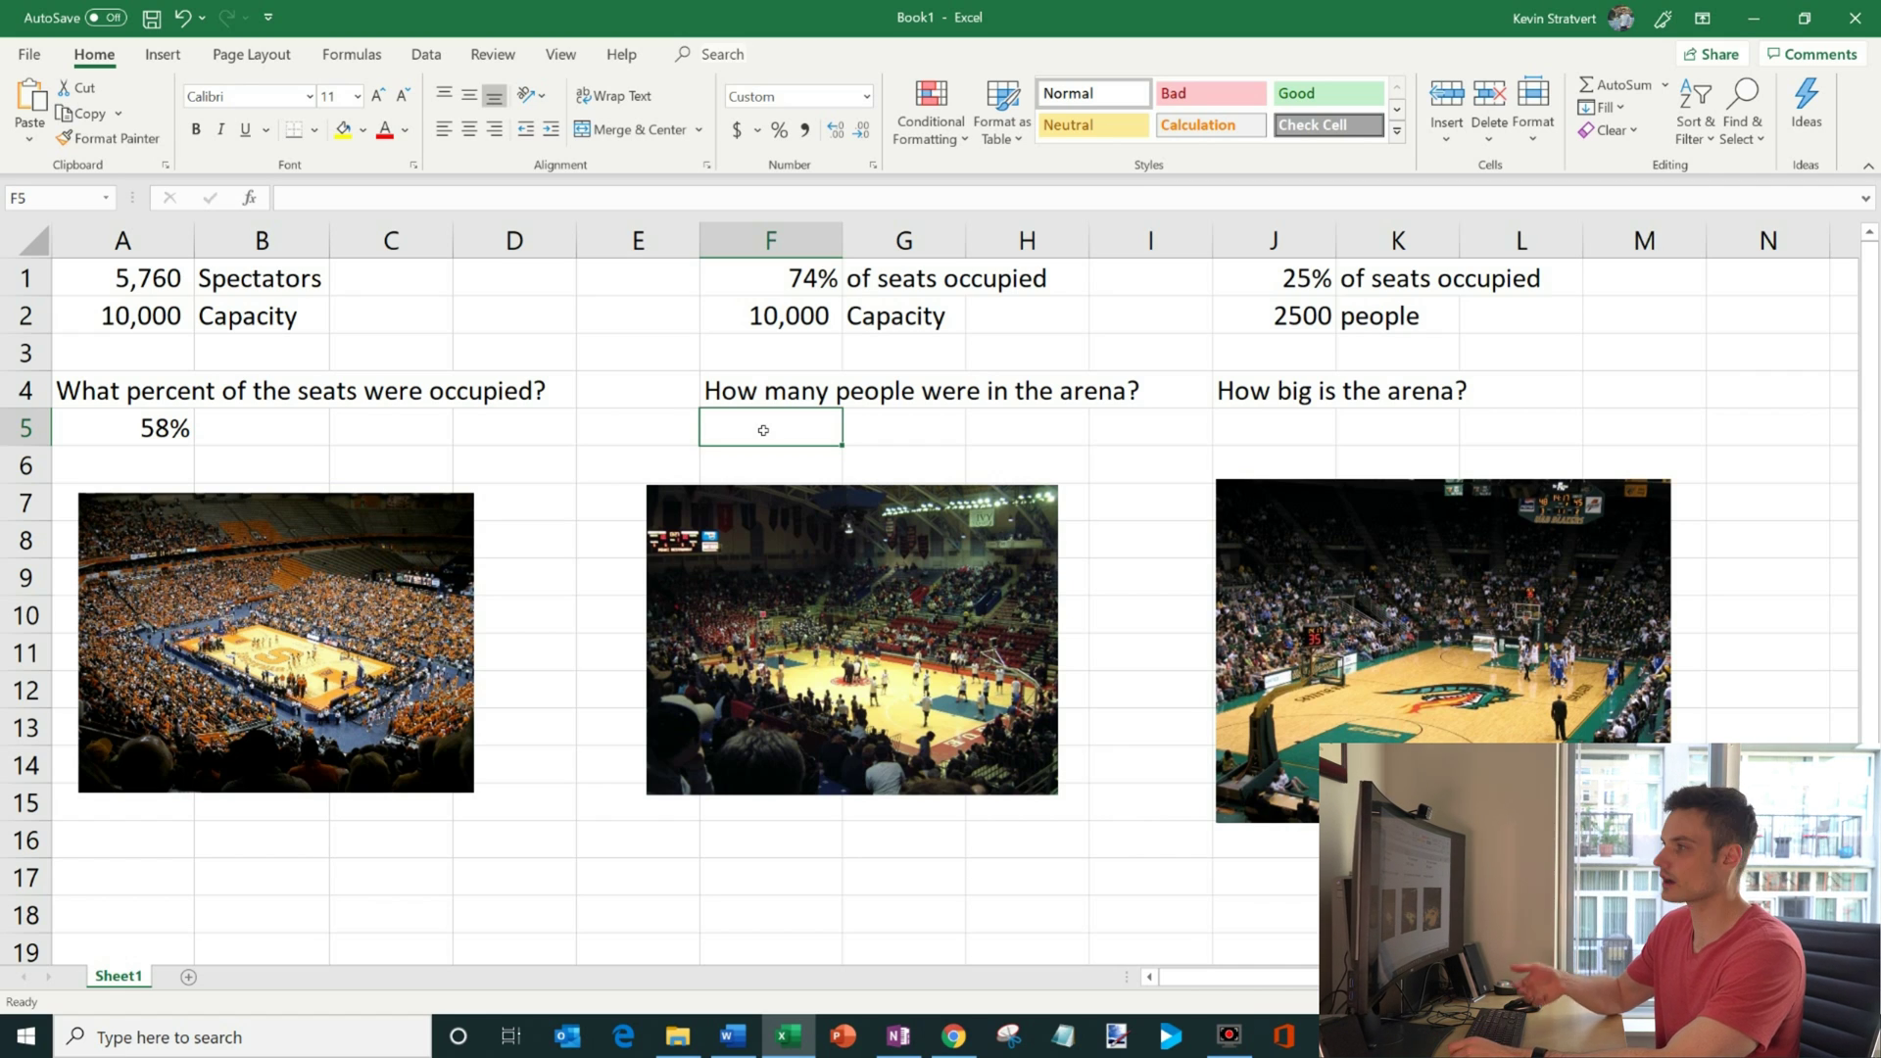
Enter =F1*F2 in F5, multiplying 74% by 10,000 to get 7,400 people.
{"action": "left_click", "coordinate": [790, 265]}
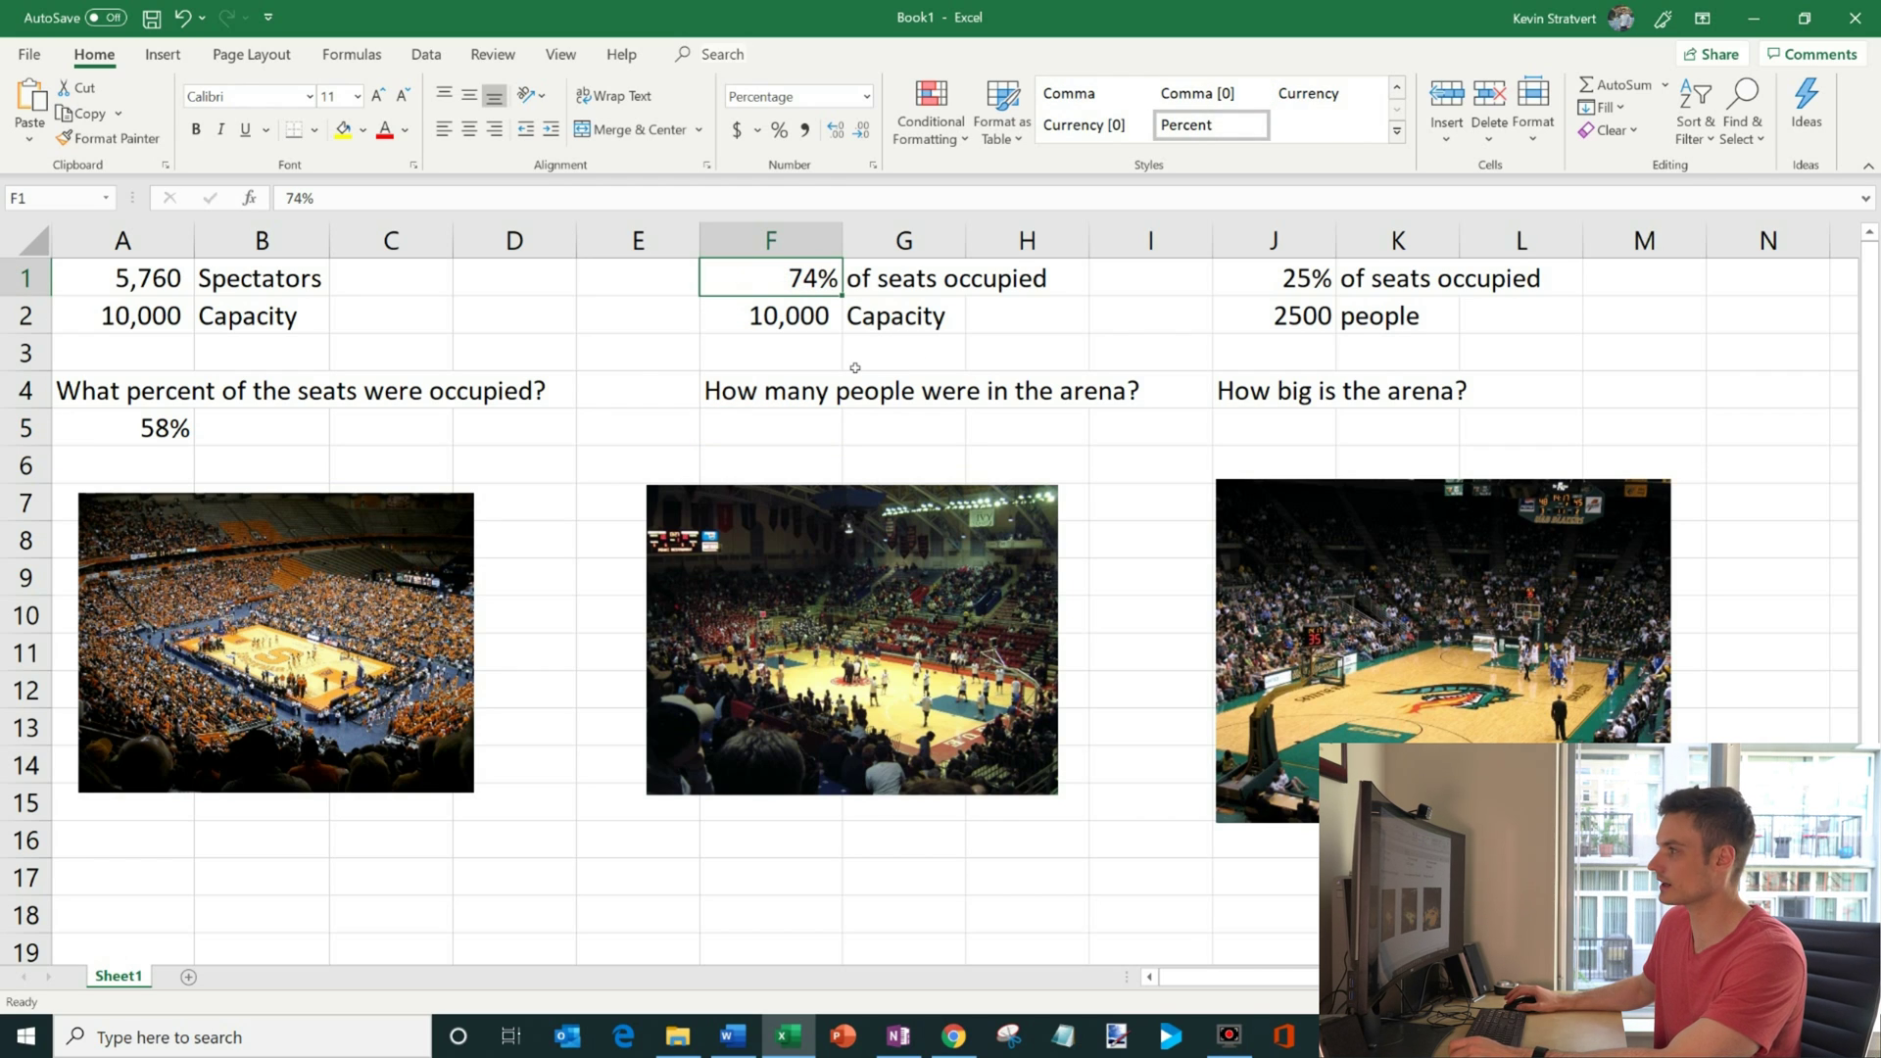
{"action": "key", "text": "Down"}
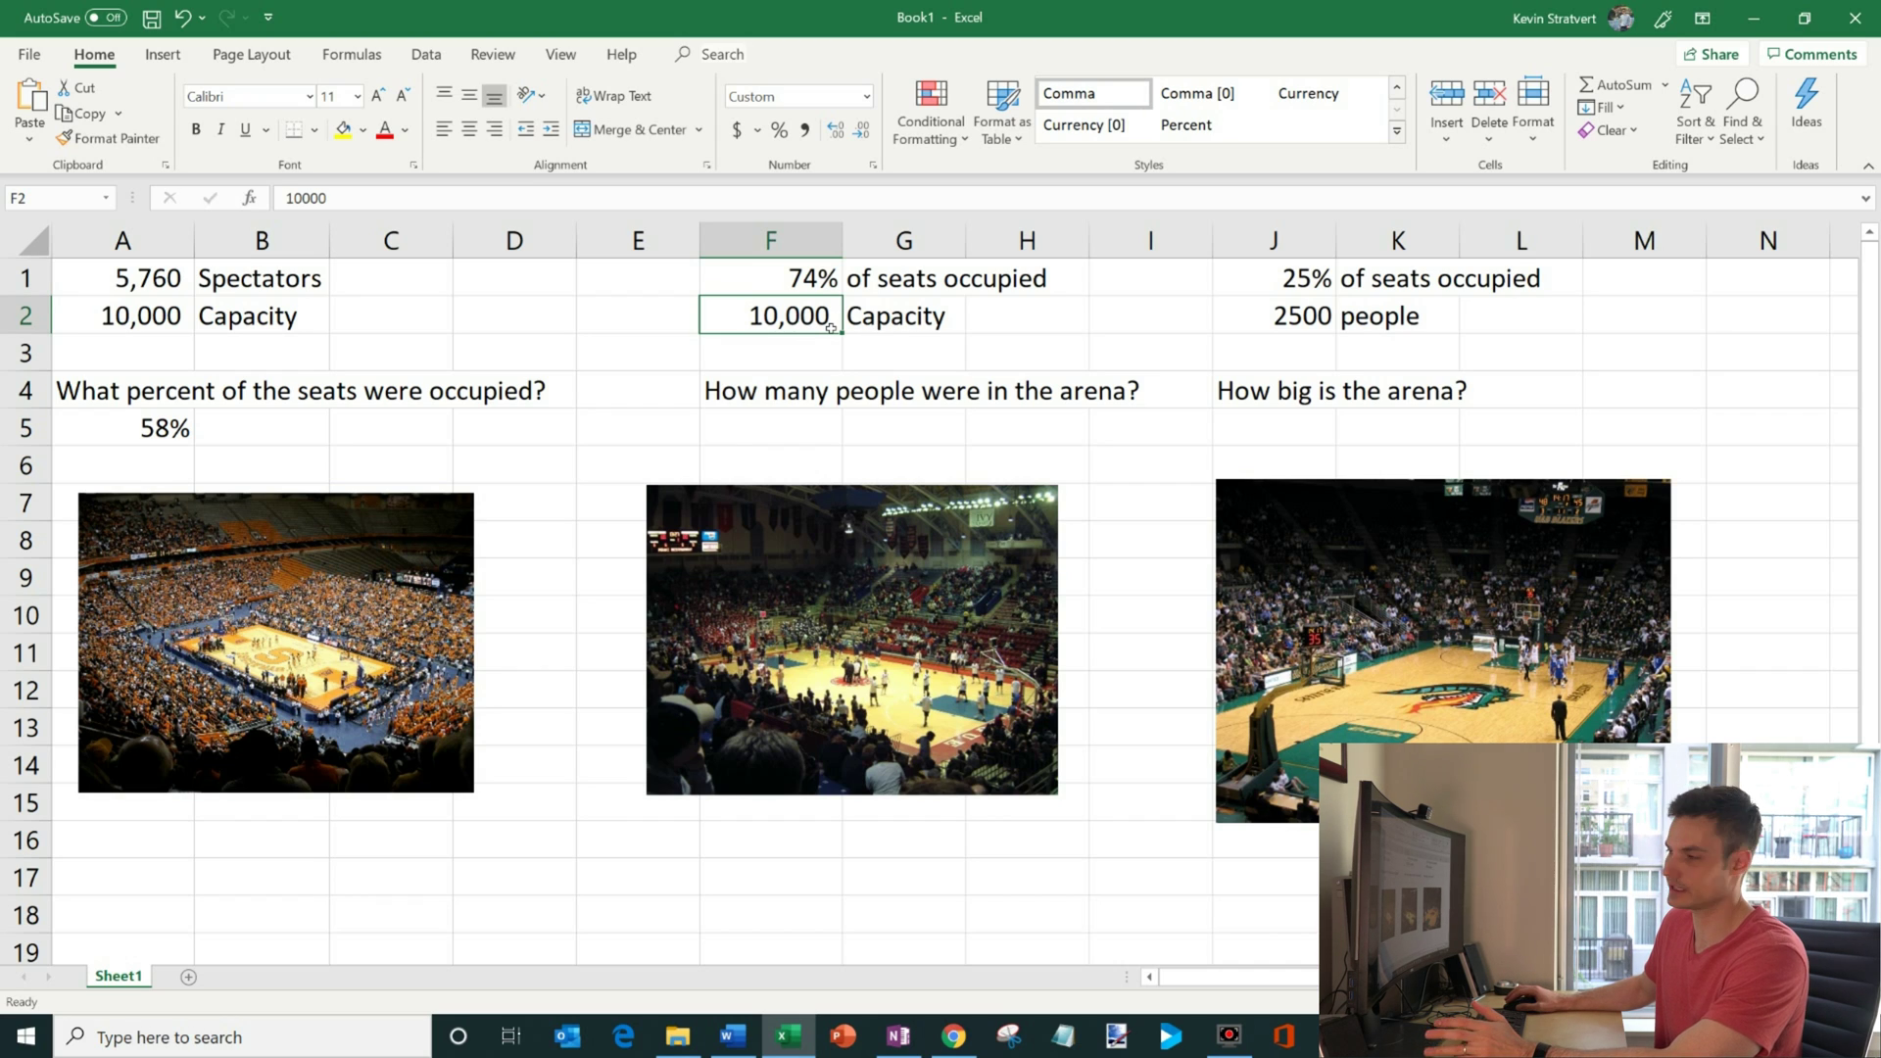
{"action": "left_click", "coordinate": [813, 427]}
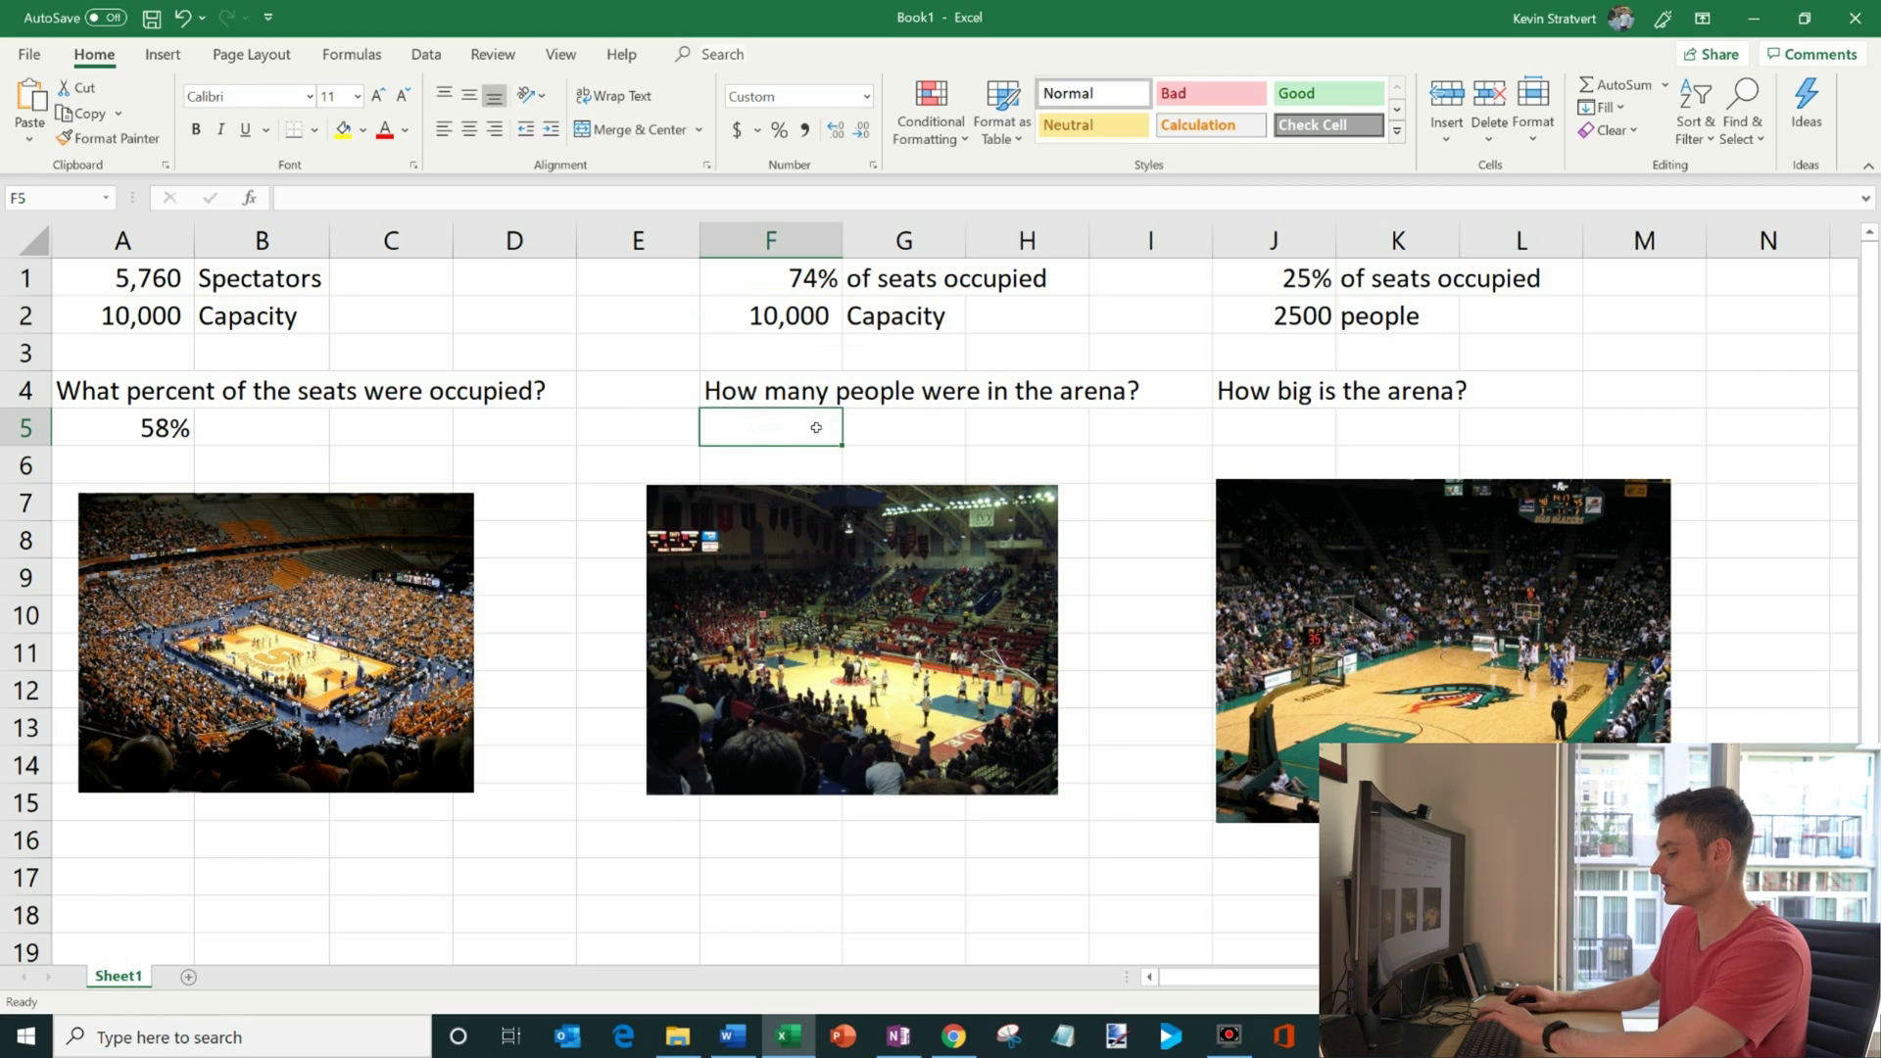
{"action": "type", "text": "="}
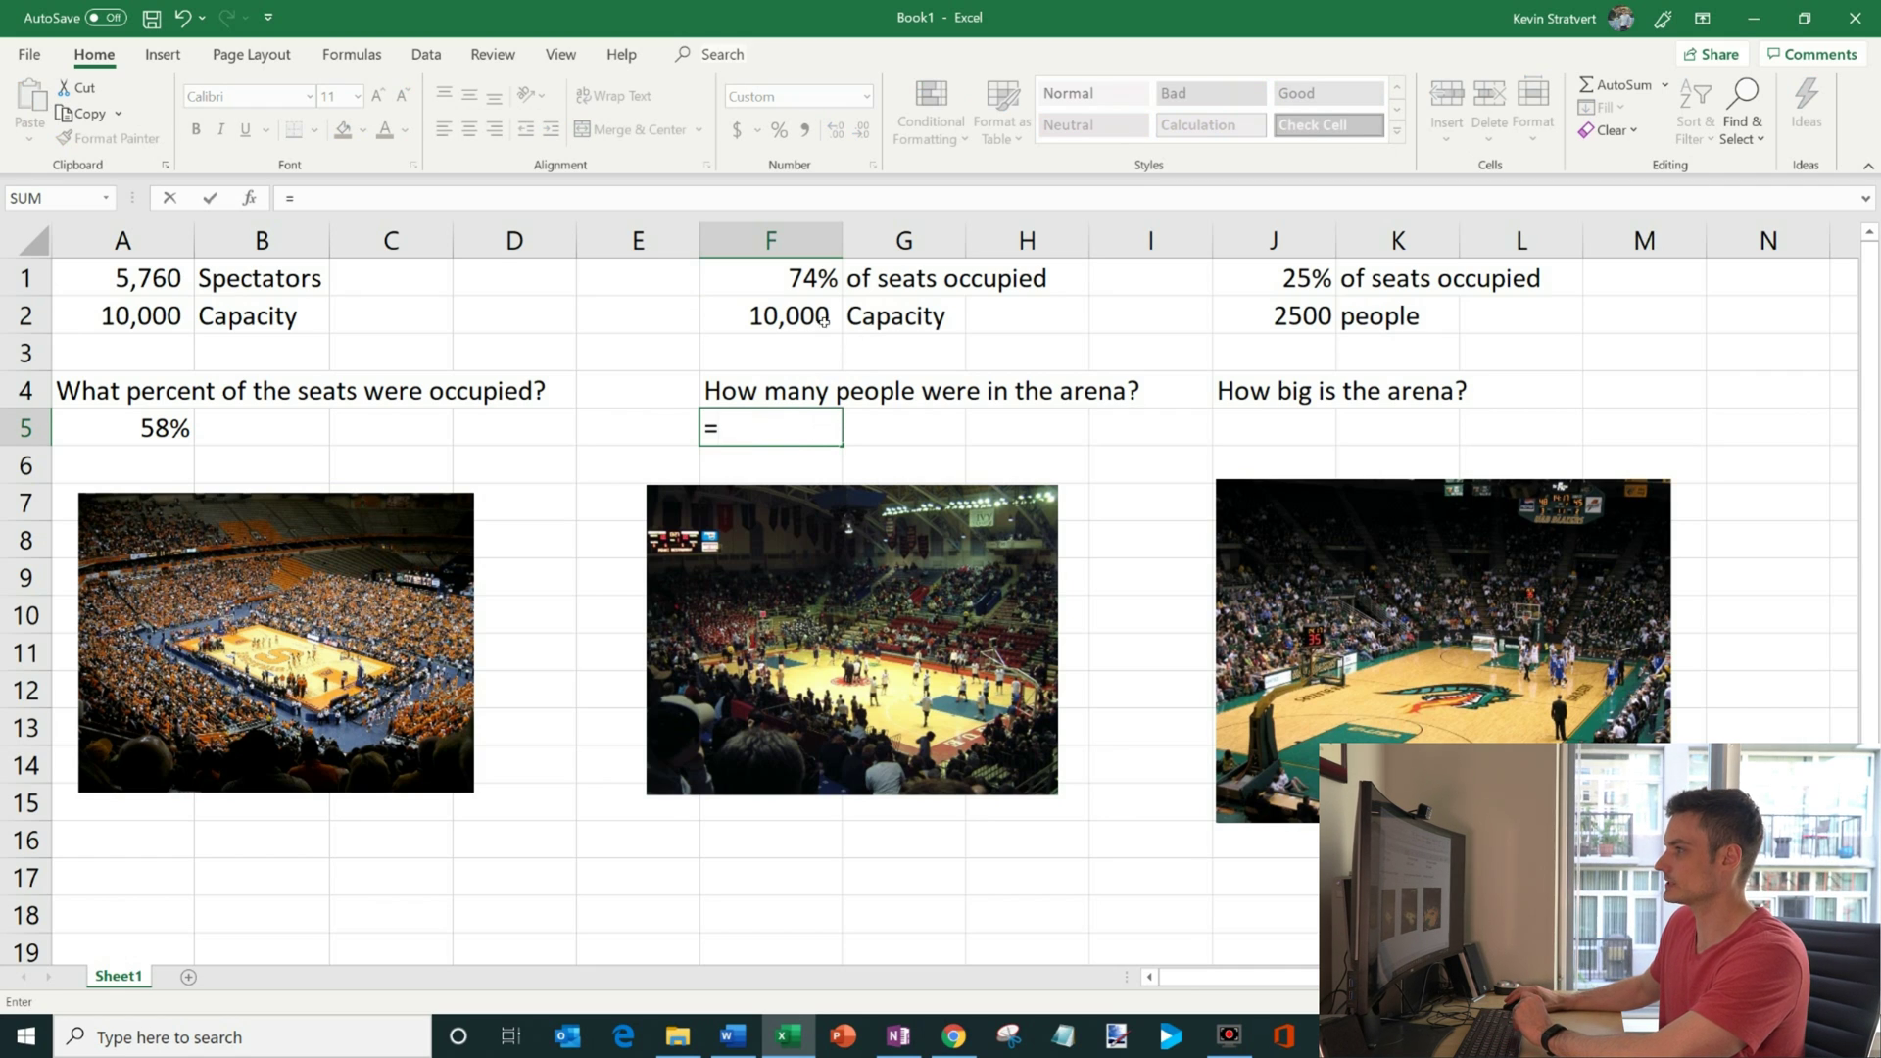
{"action": "left_click", "coordinate": [822, 286]}
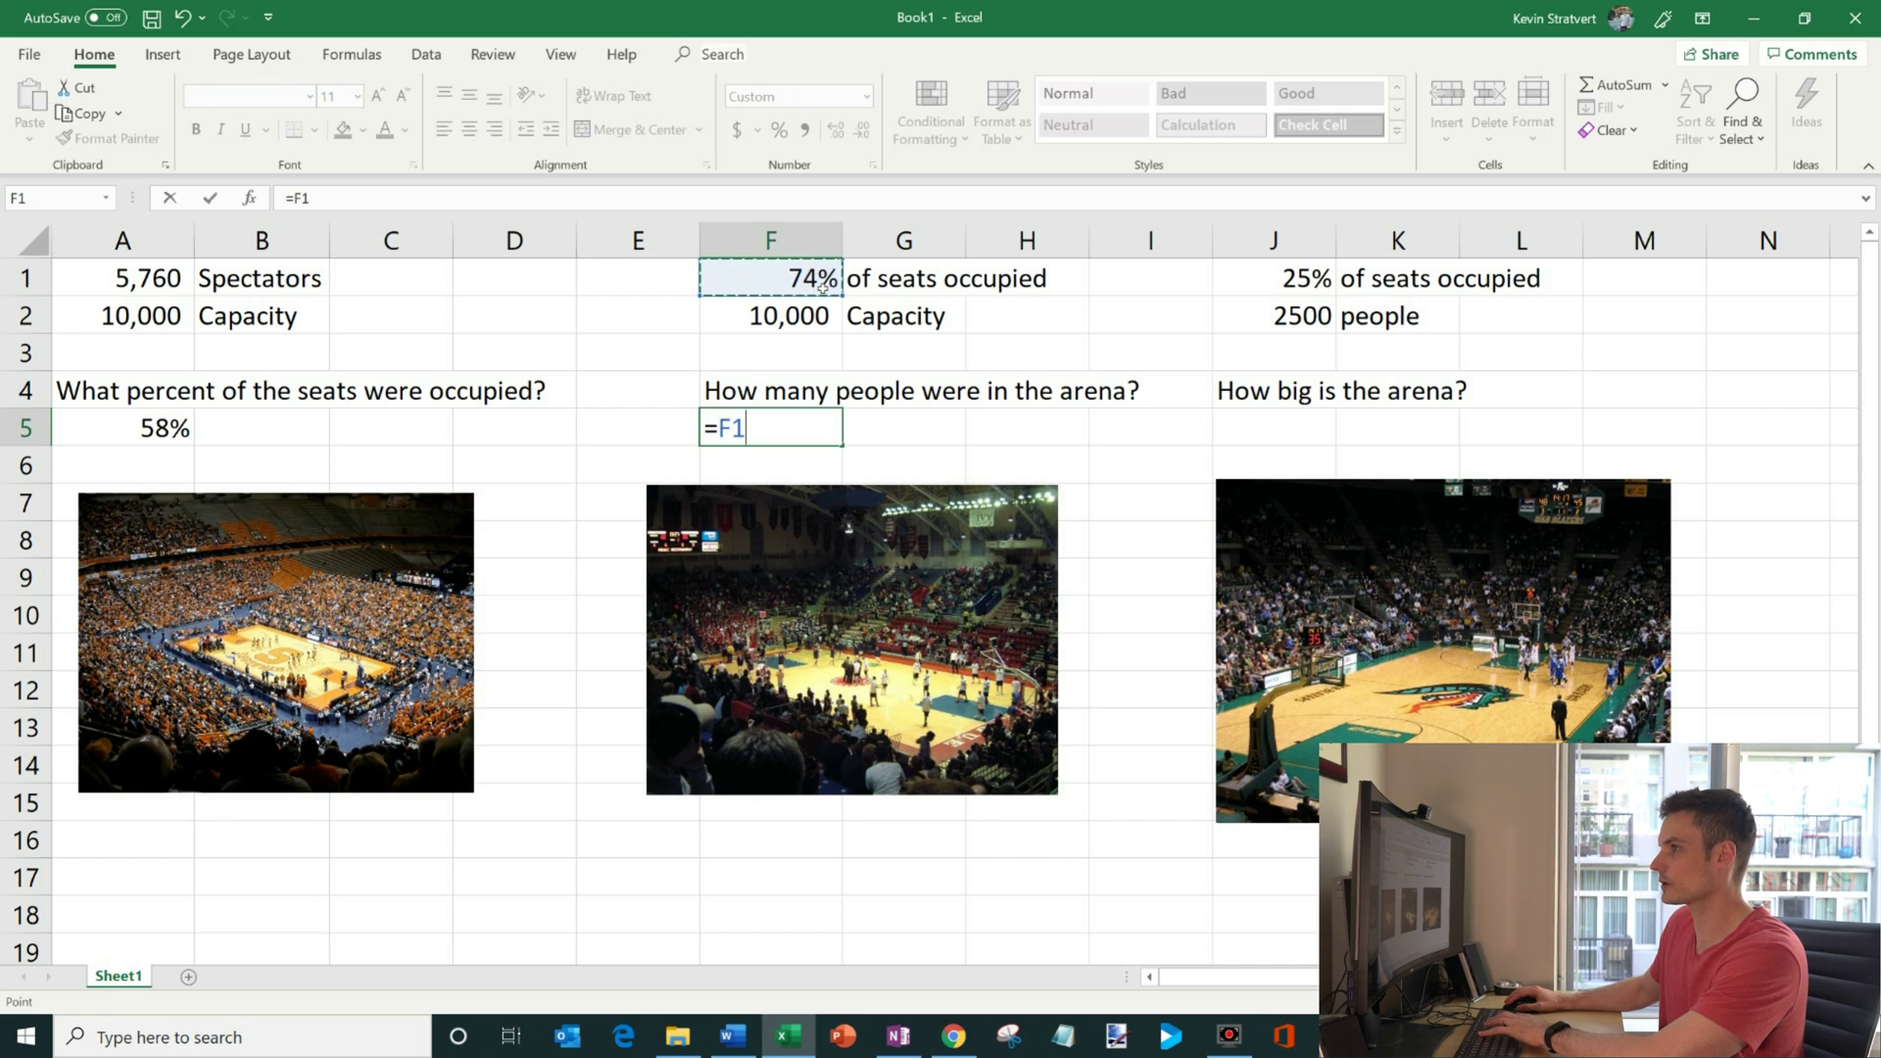
{"action": "type", "text": "*"}
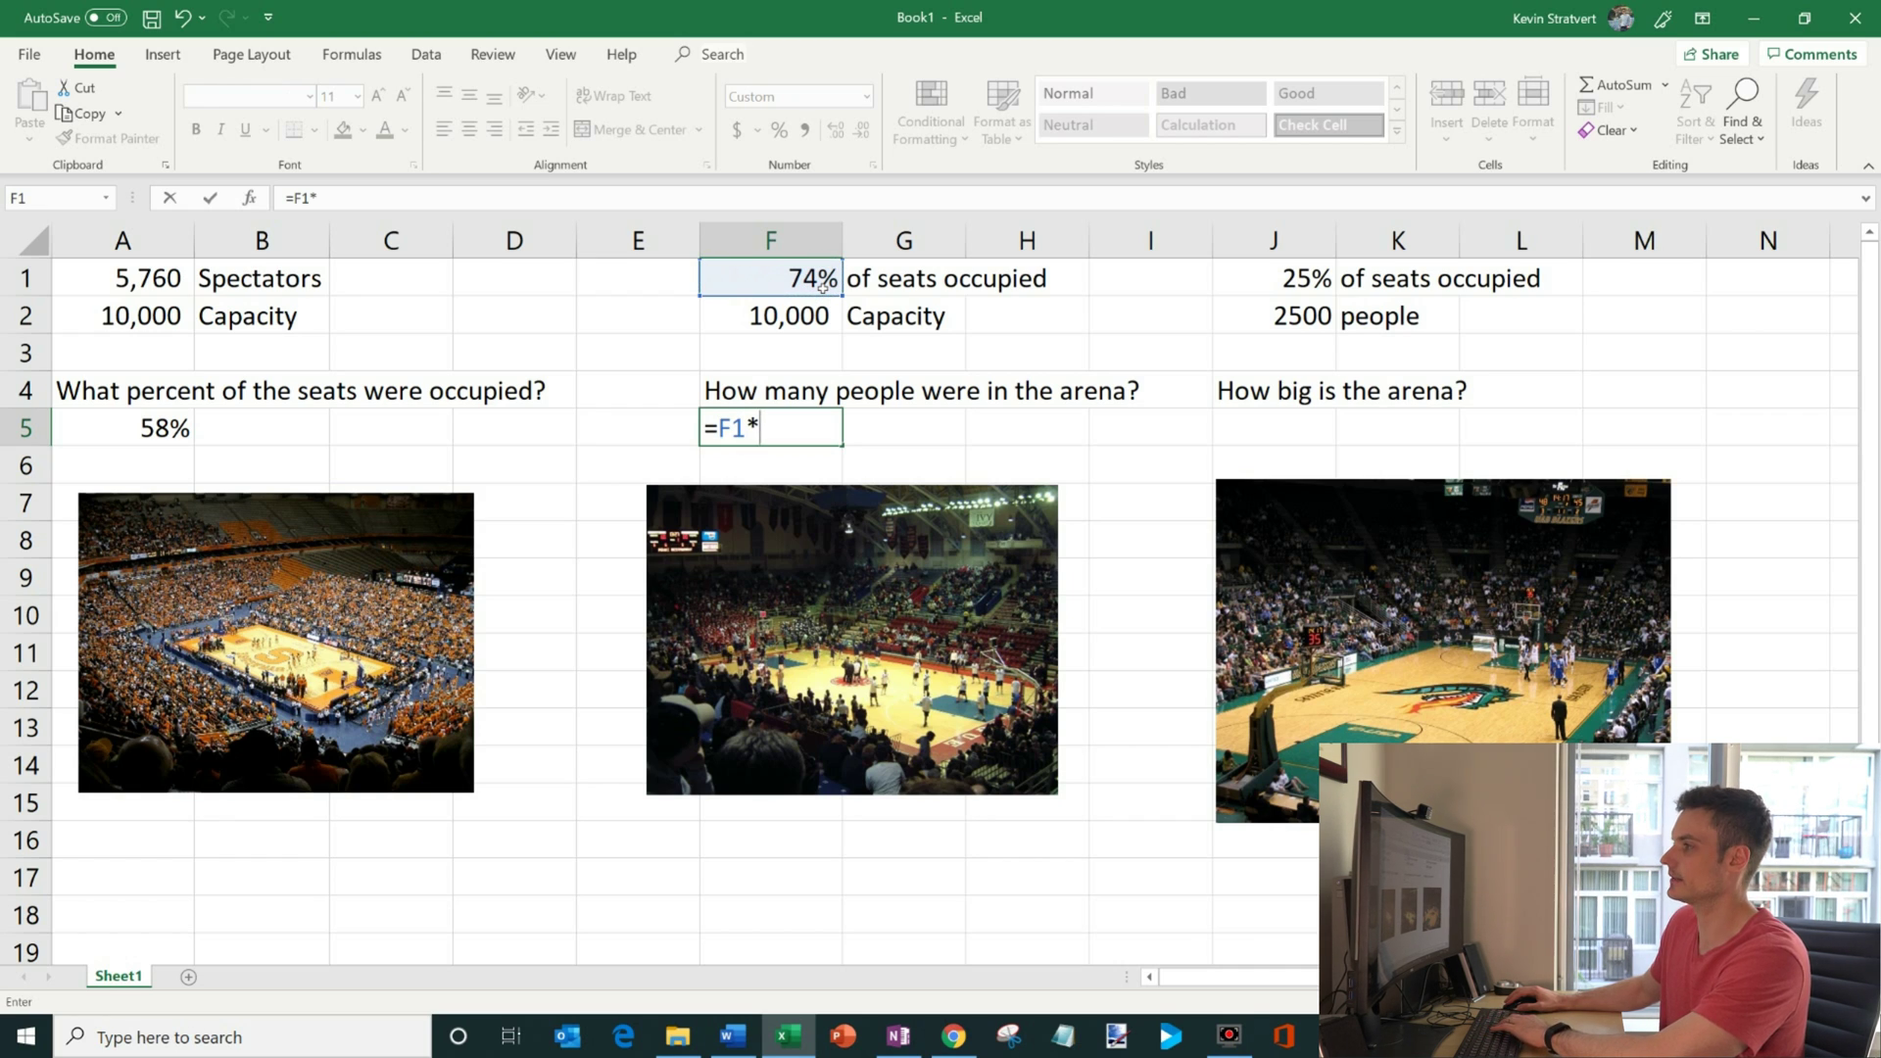
{"action": "left_click", "coordinate": [821, 320]}
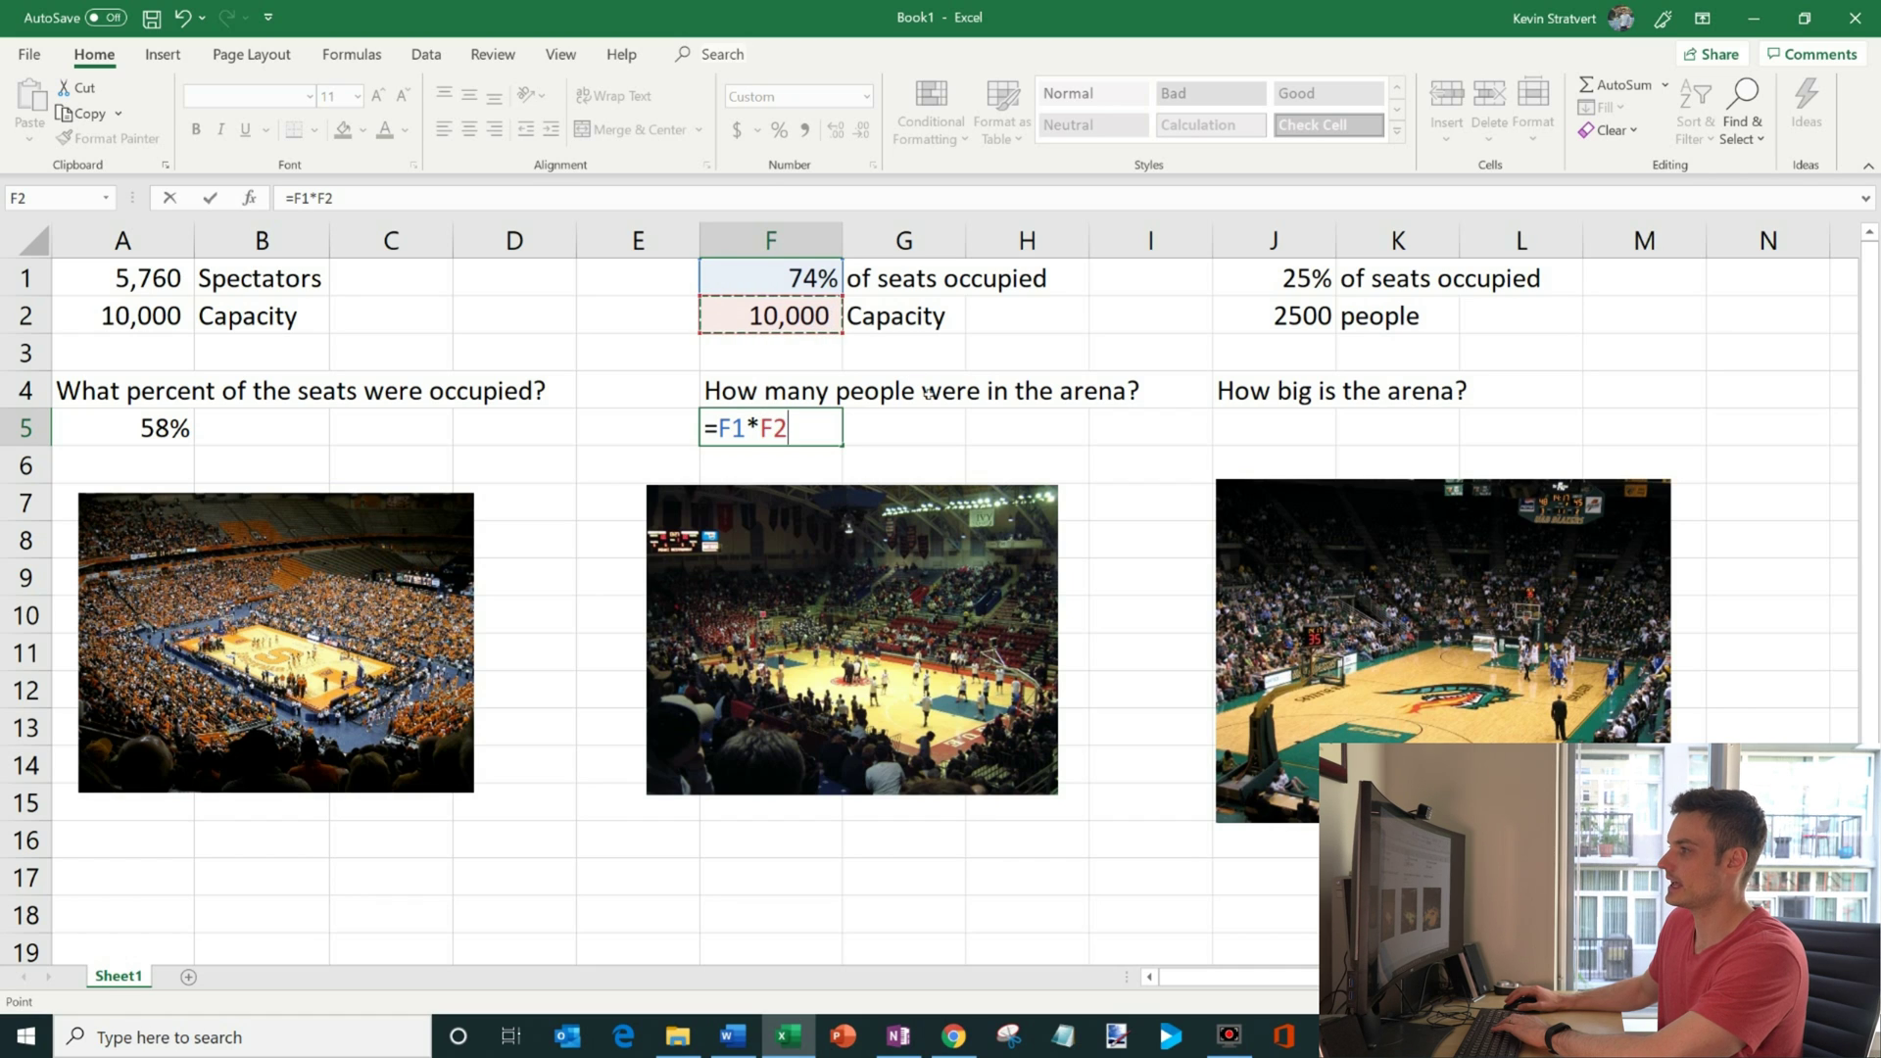
{"action": "key", "text": "Return"}
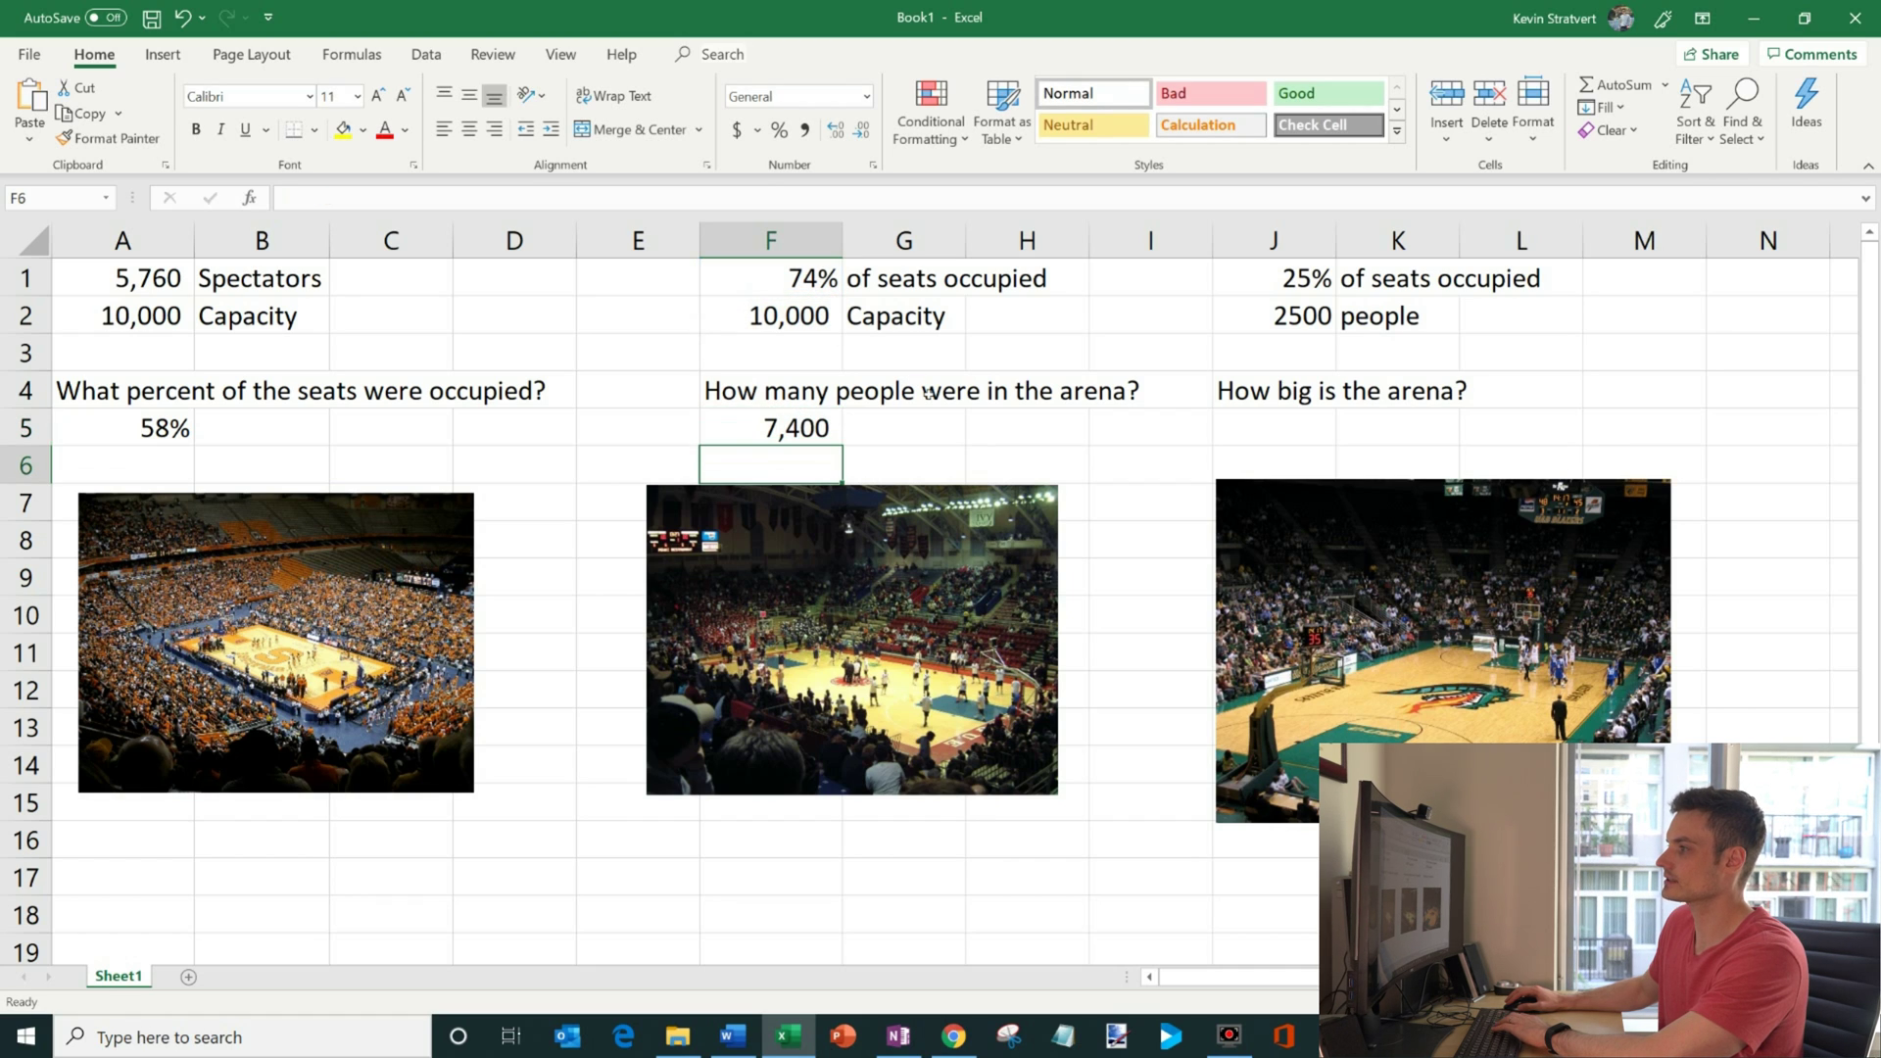
{"action": "left_click", "coordinate": [848, 427]}
{"action": "key", "text": "Left"}
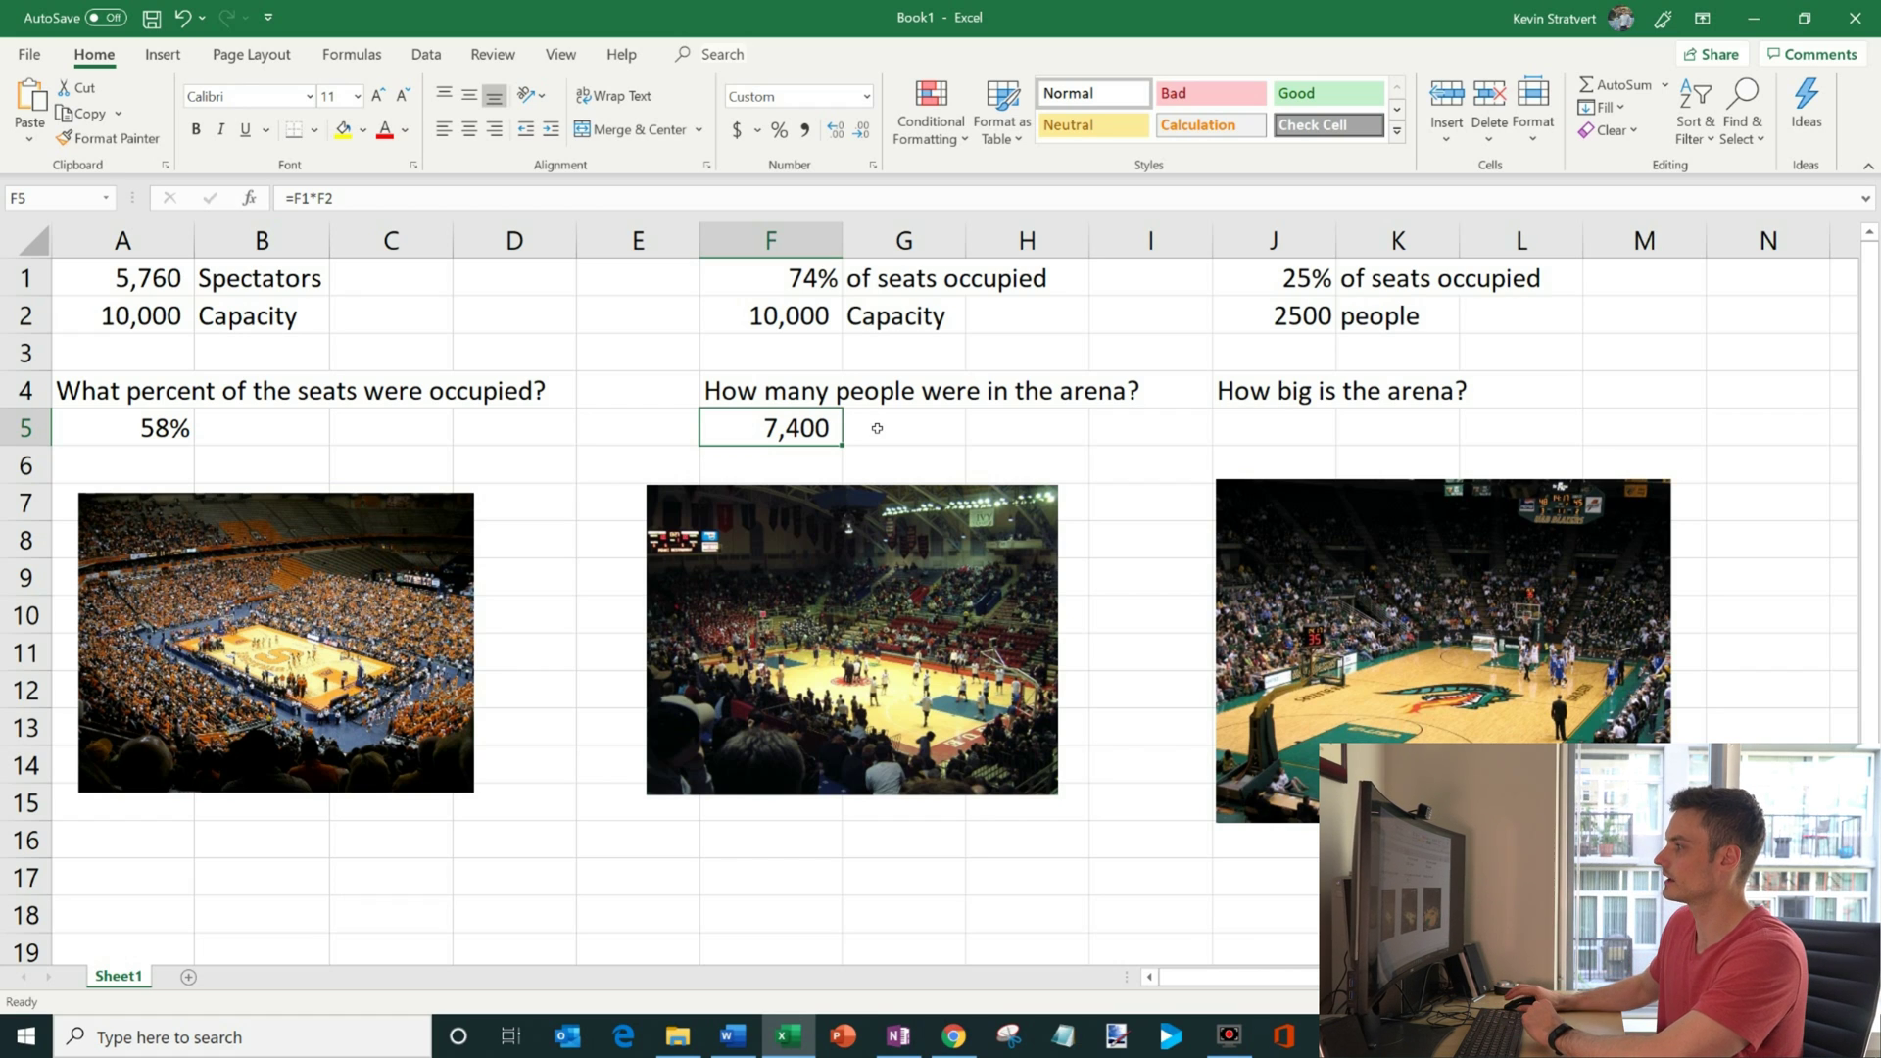
{"action": "left_click", "coordinate": [1224, 427]}
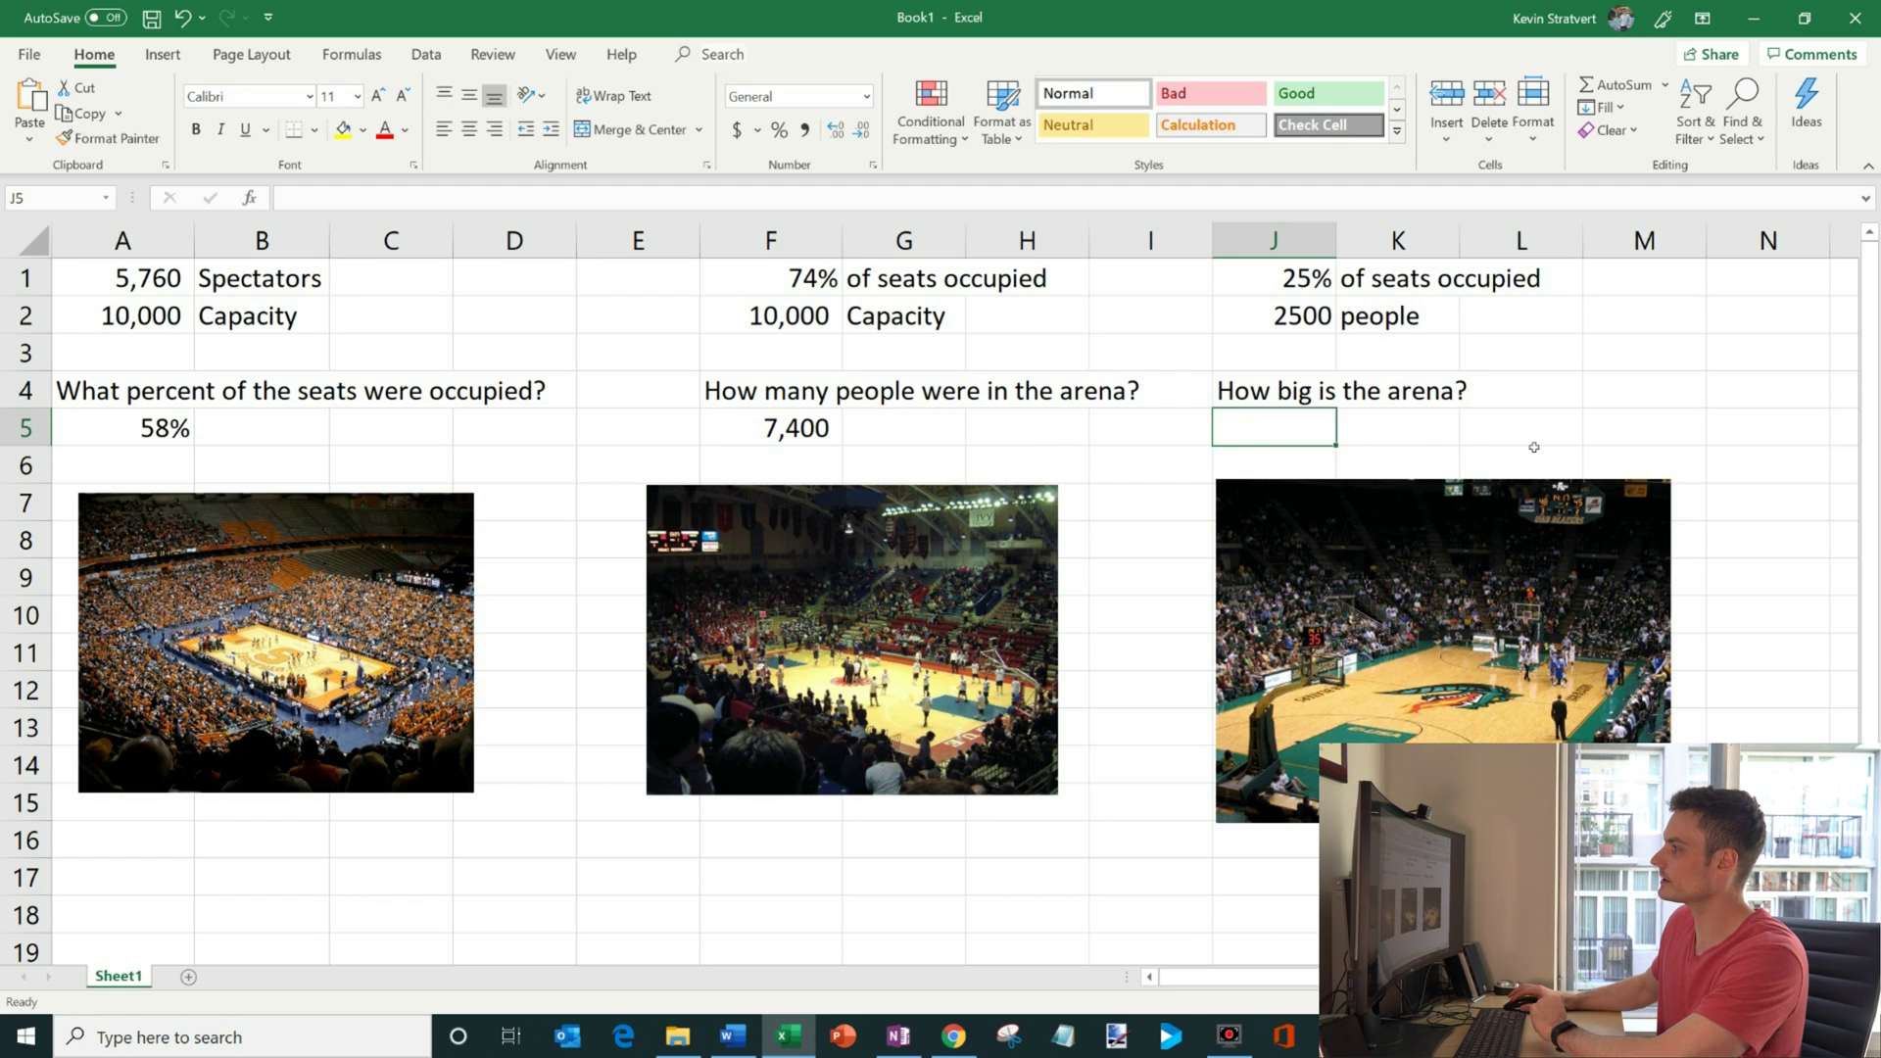
Enter =J2/J1 in J5, dividing 2500 people by 25% to get 10000.
{"action": "left_click_drag", "start_coordinate": [1293, 284], "coordinate": [1423, 325]}
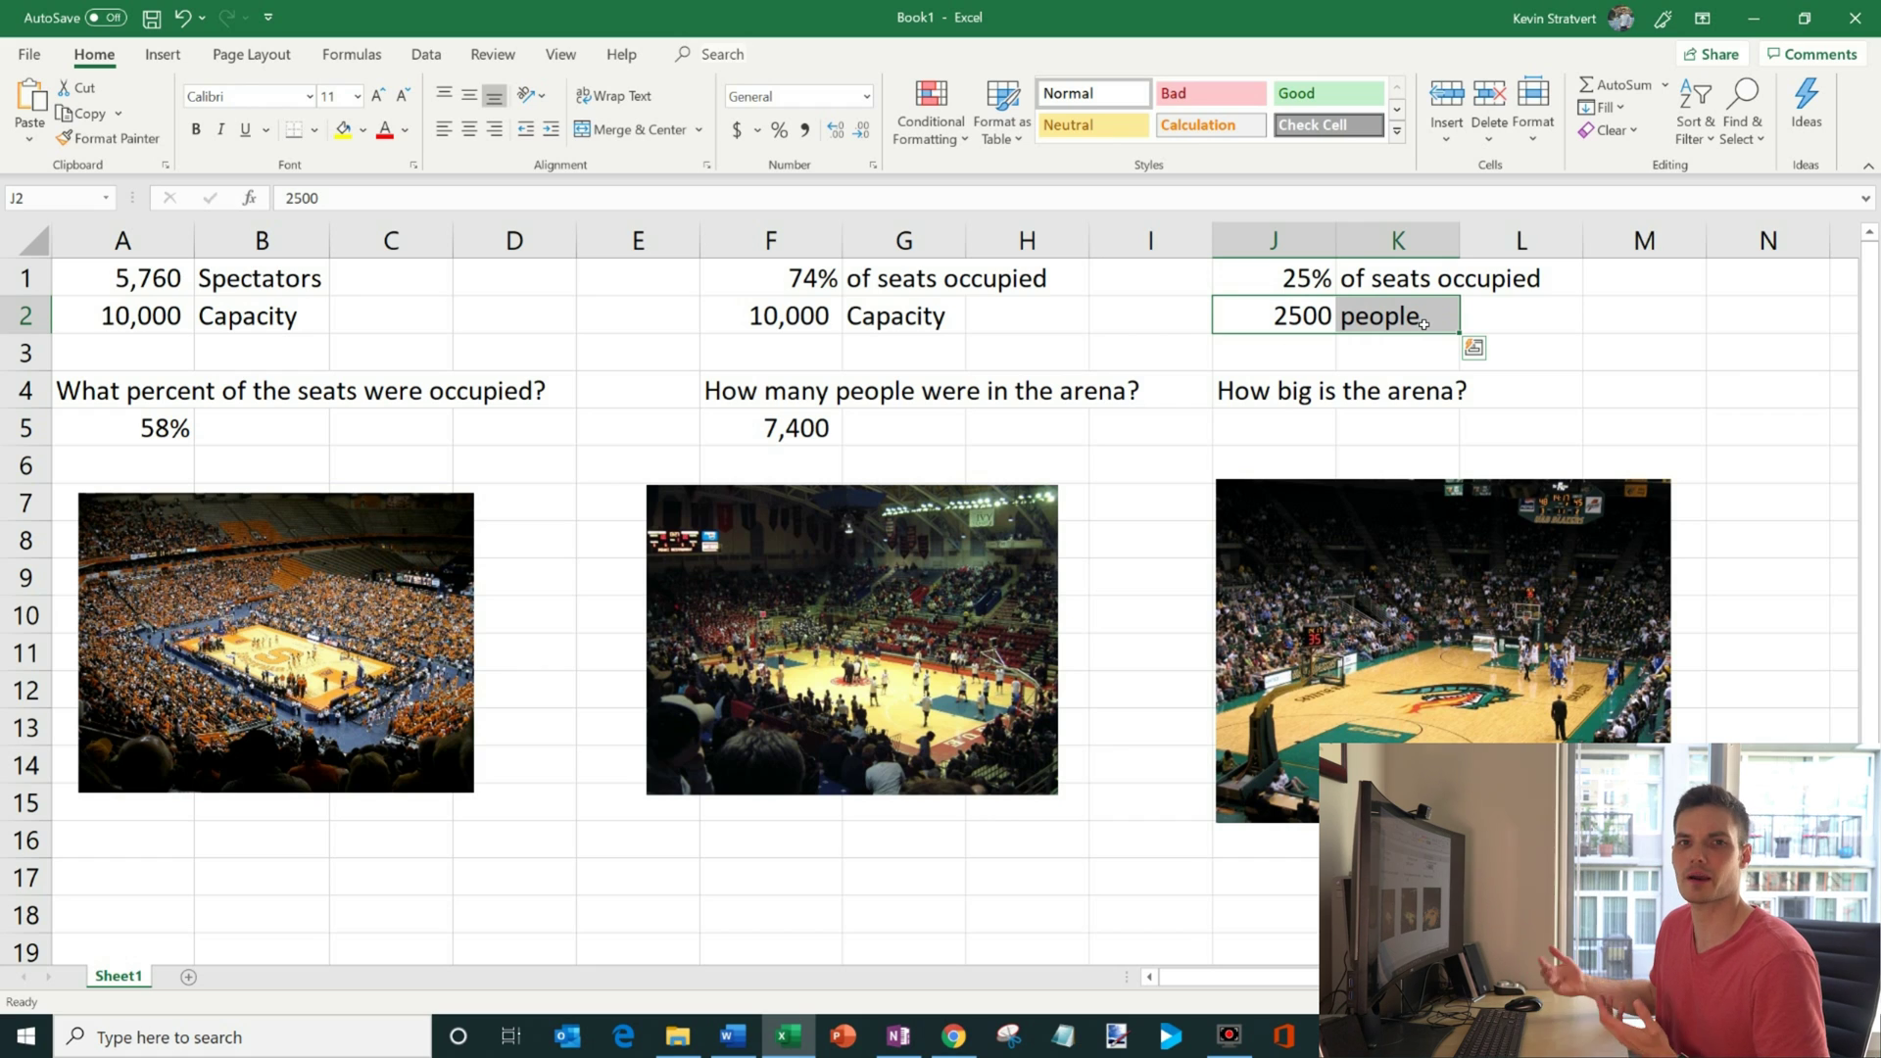
{"action": "left_click", "coordinate": [1308, 429]}
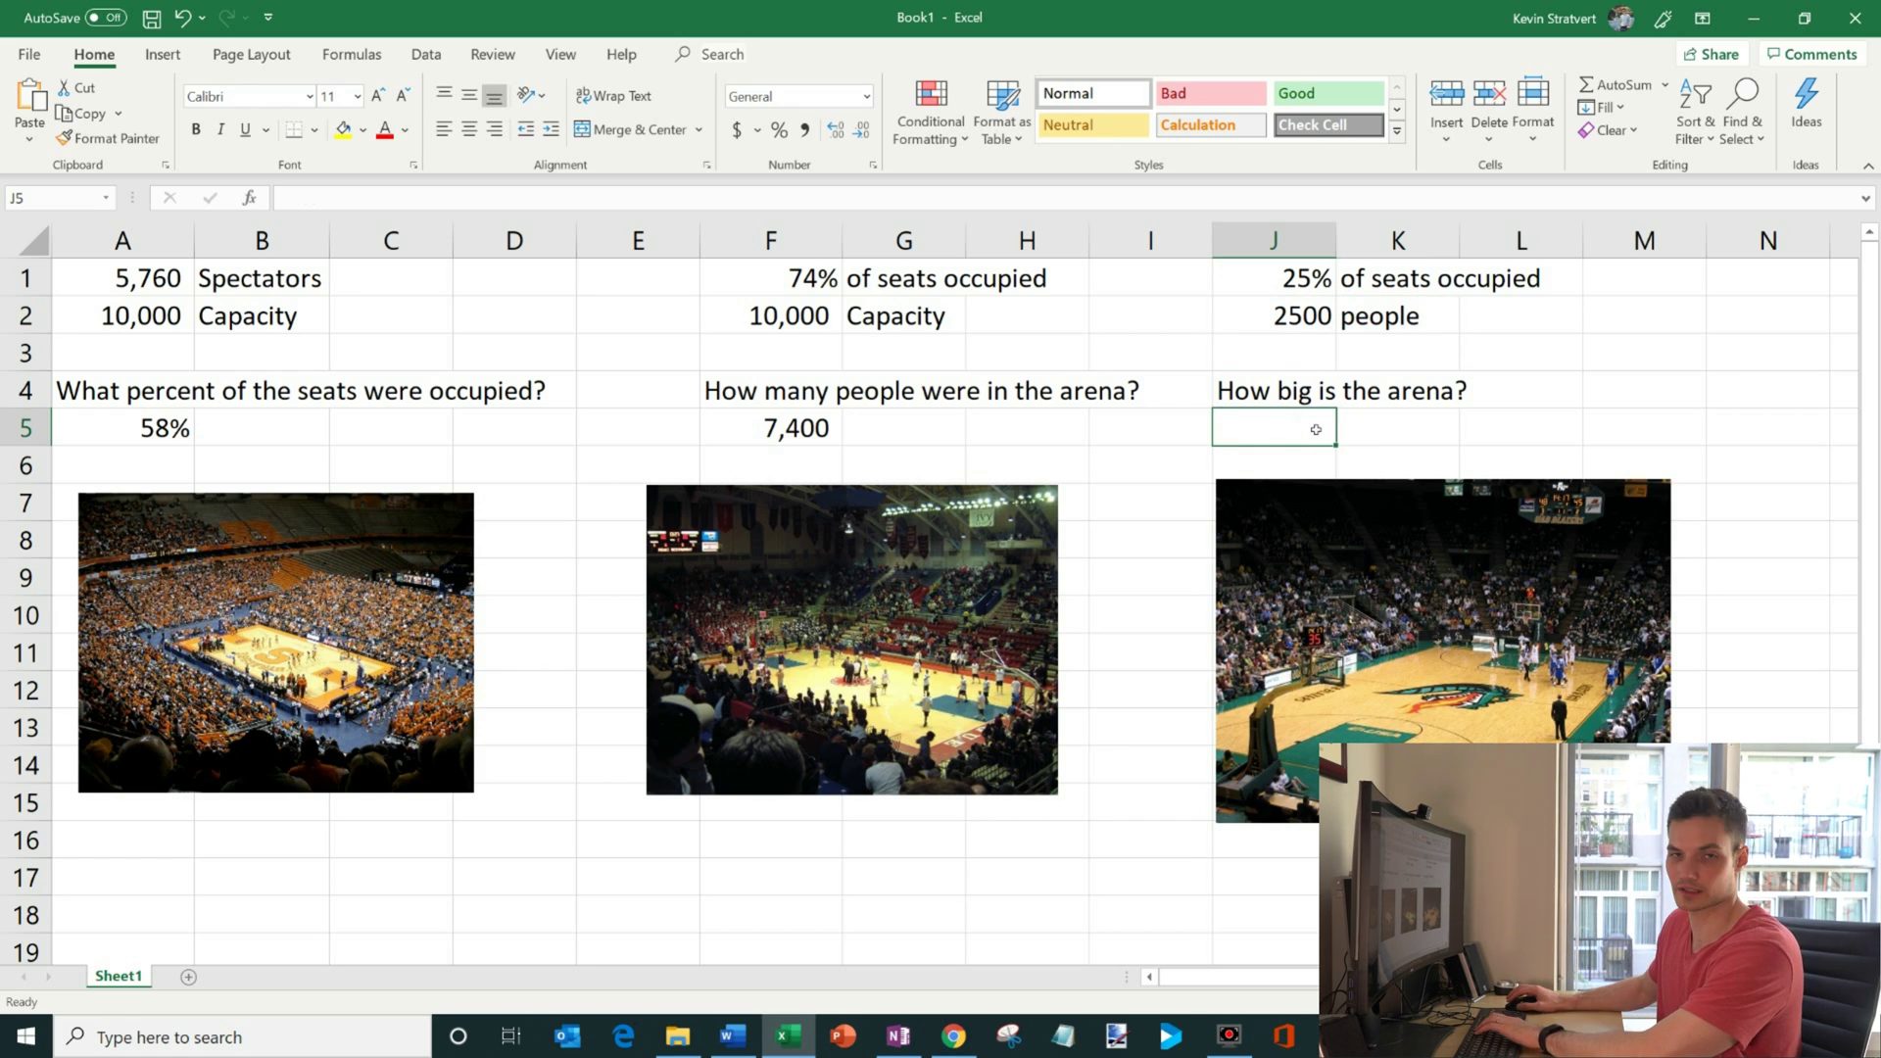
{"action": "type", "text": "="}
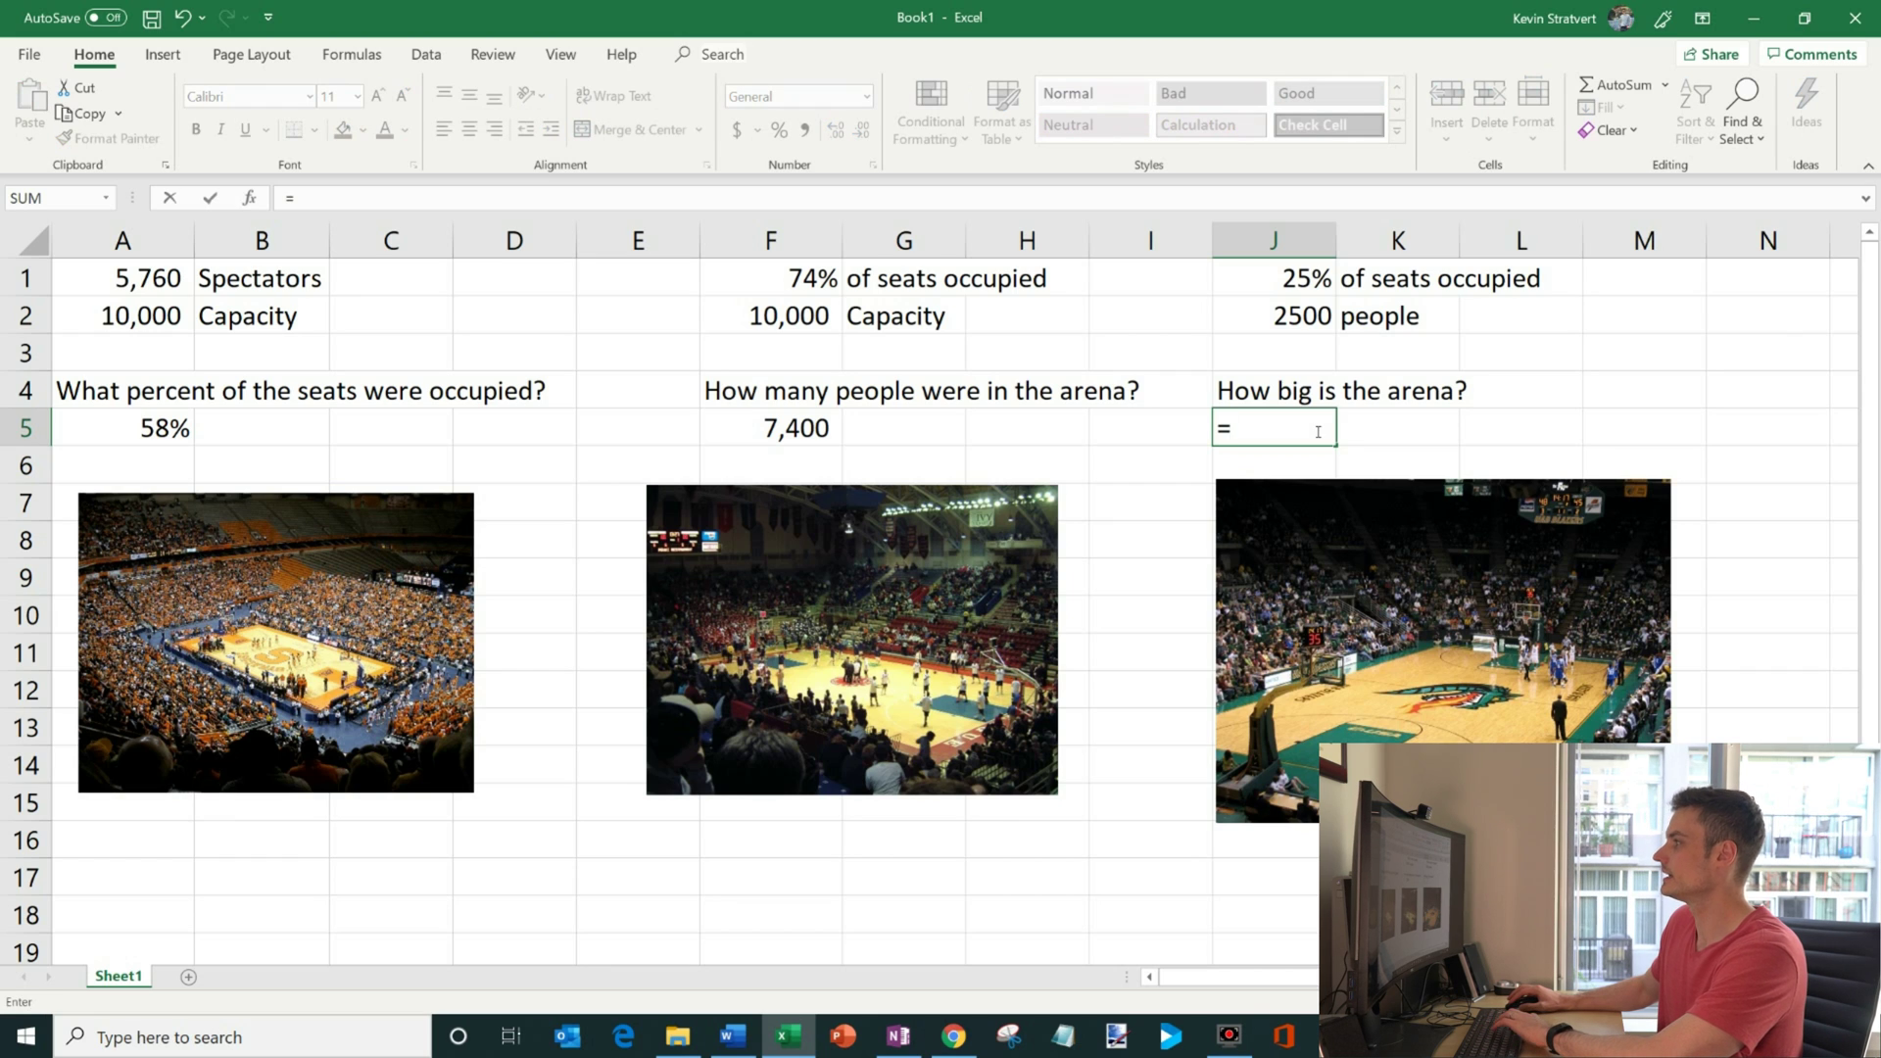
{"action": "left_click", "coordinate": [1309, 321]}
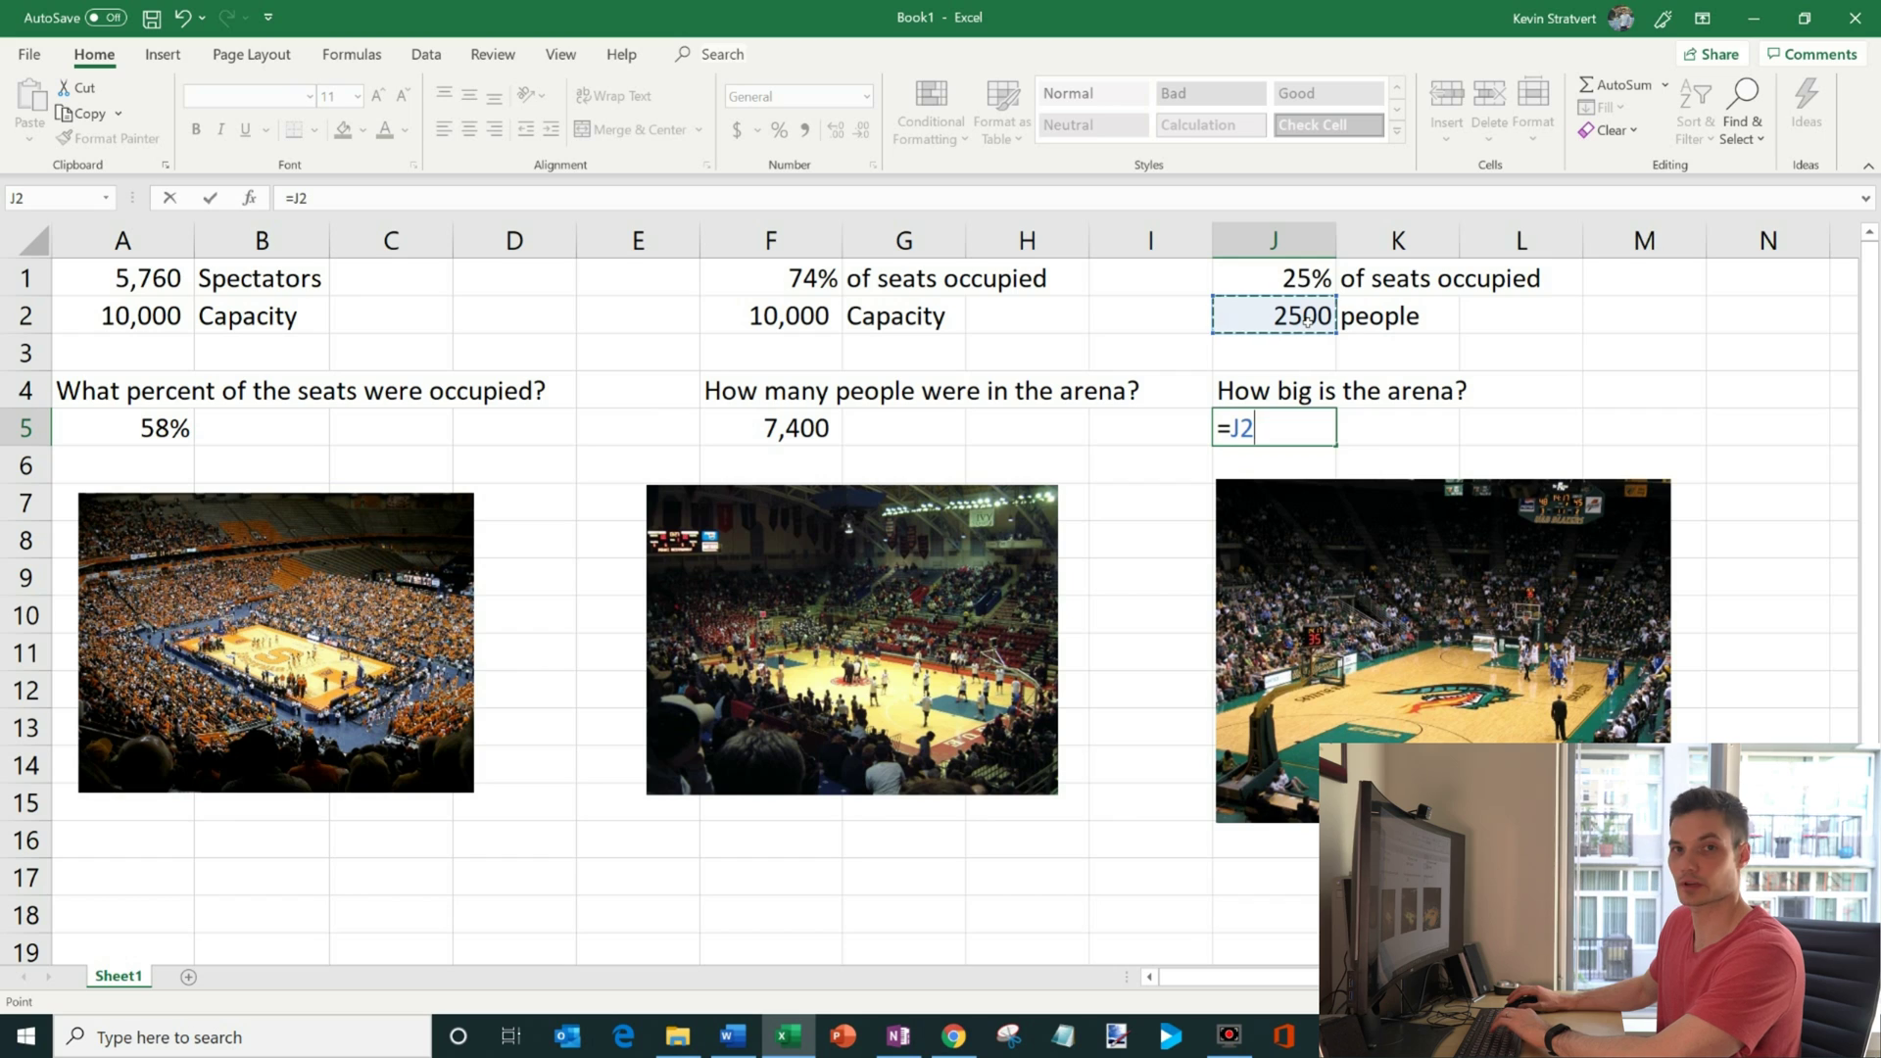
{"action": "type", "text": "/"}
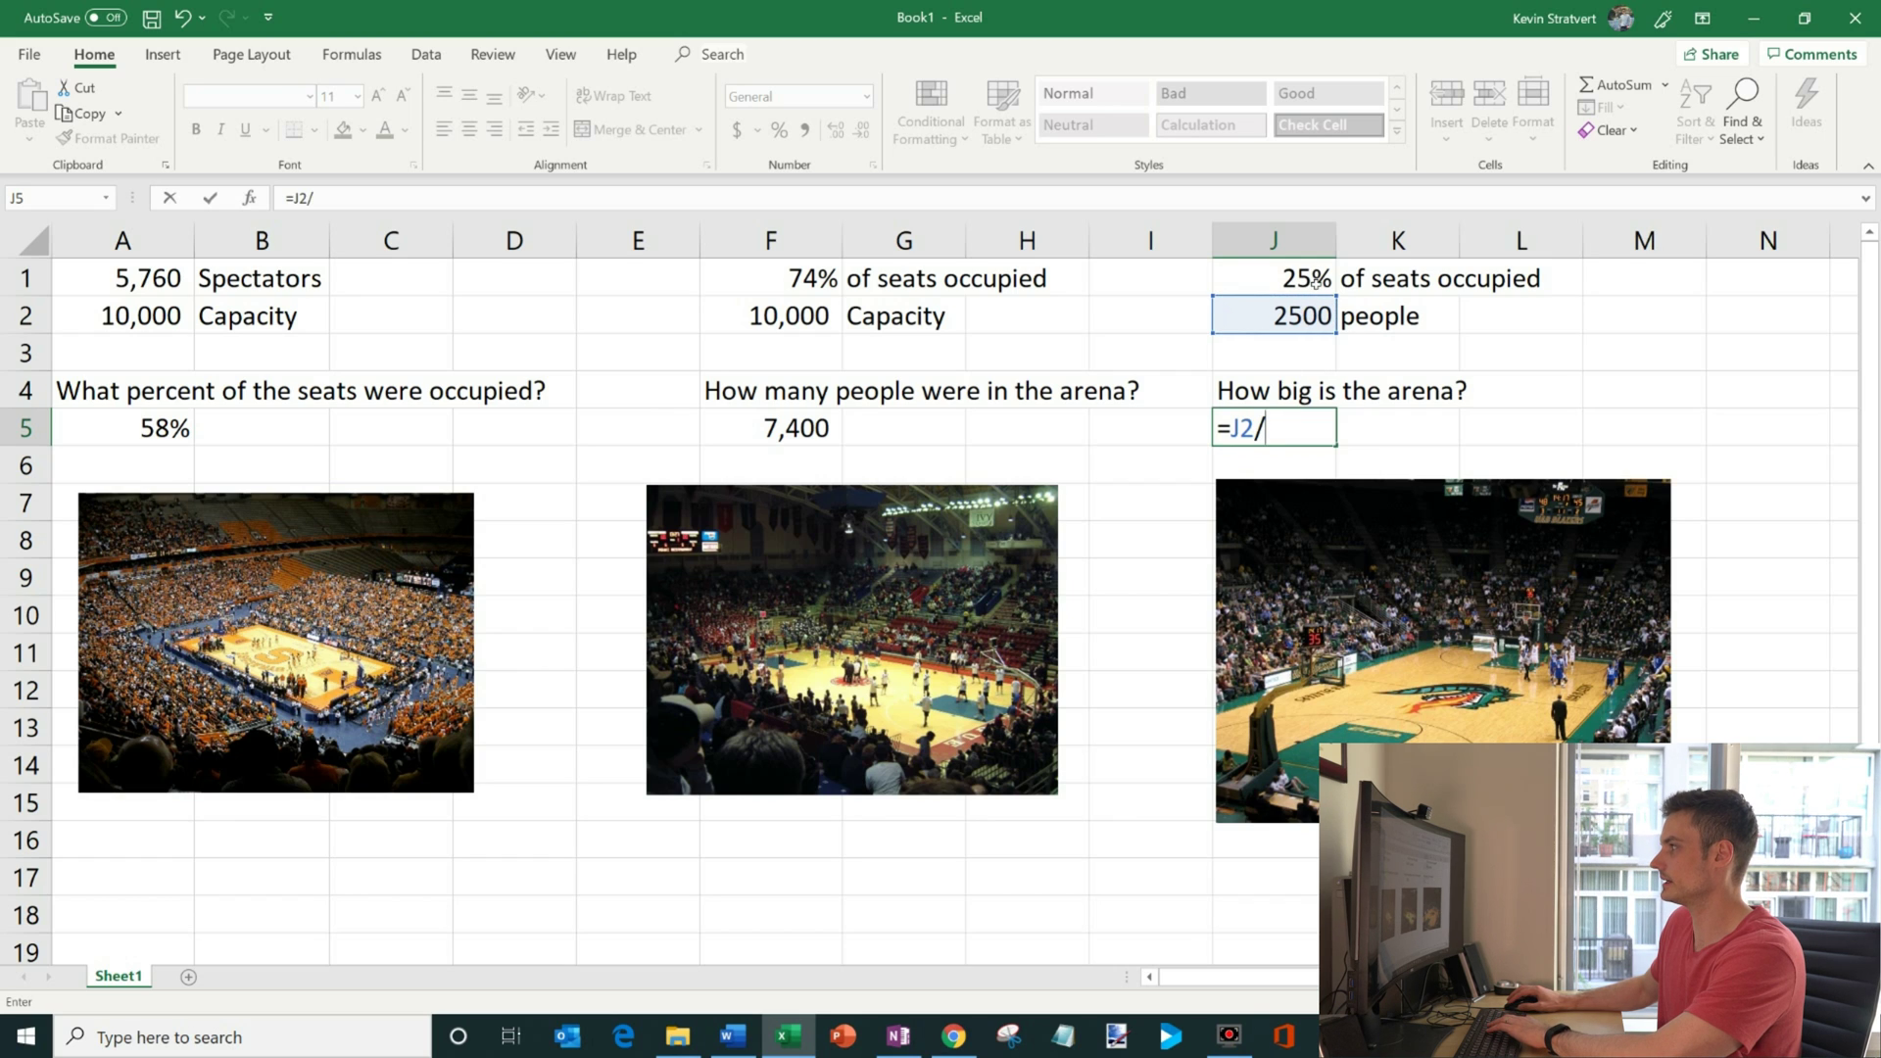
{"action": "left_click", "coordinate": [1315, 283]}
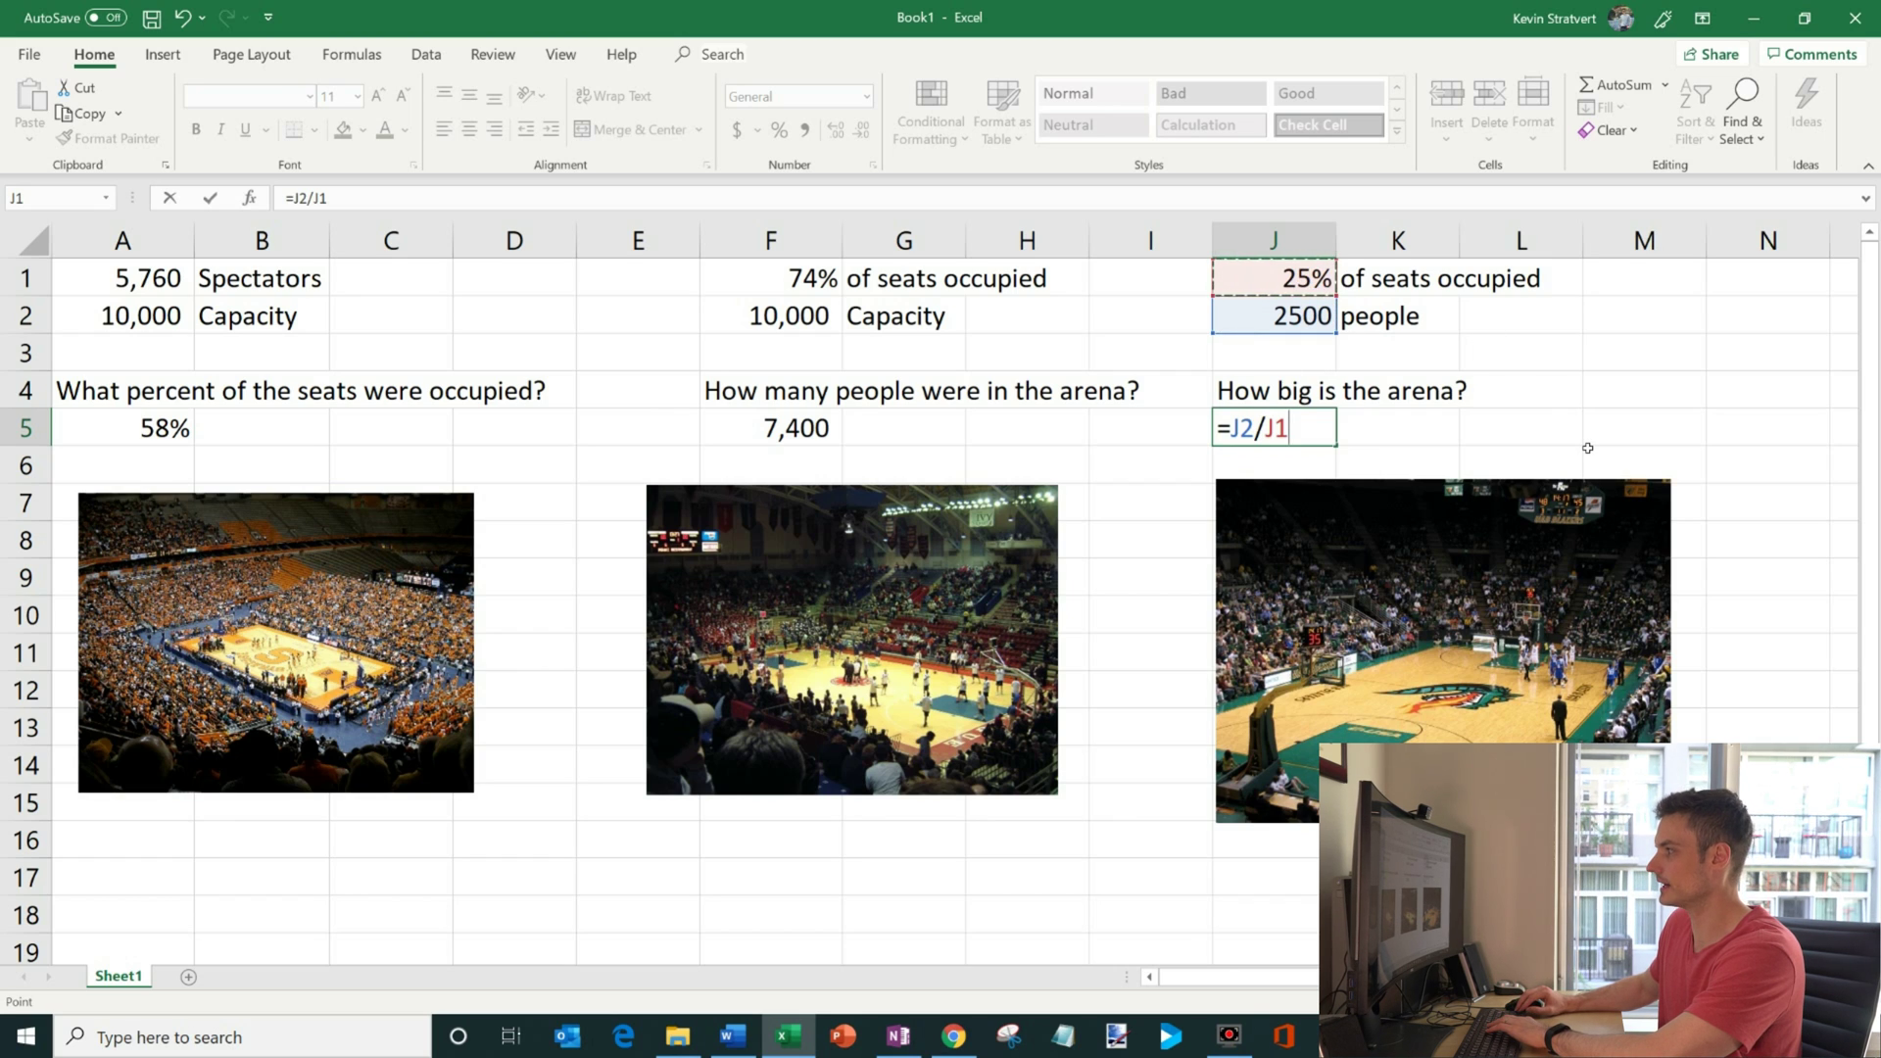
{"action": "key", "text": "Return"}
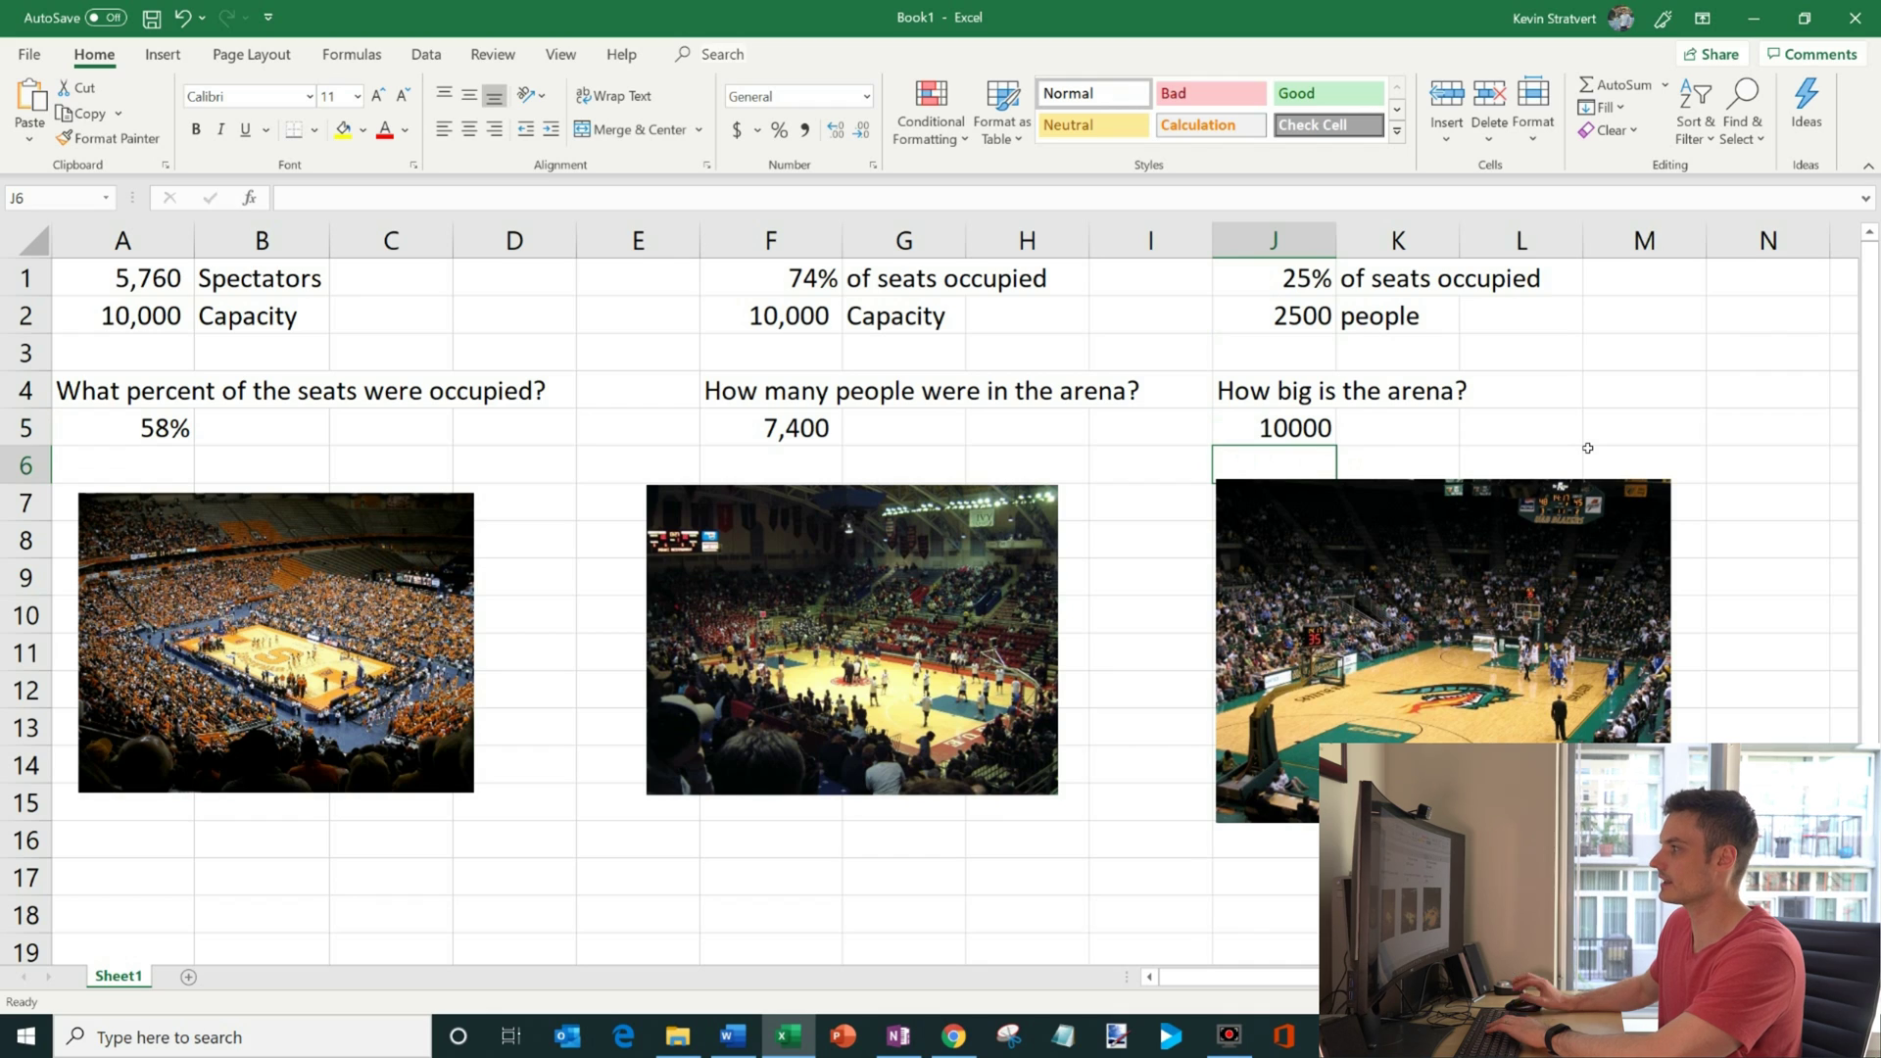
{"action": "left_click", "coordinate": [1293, 435]}
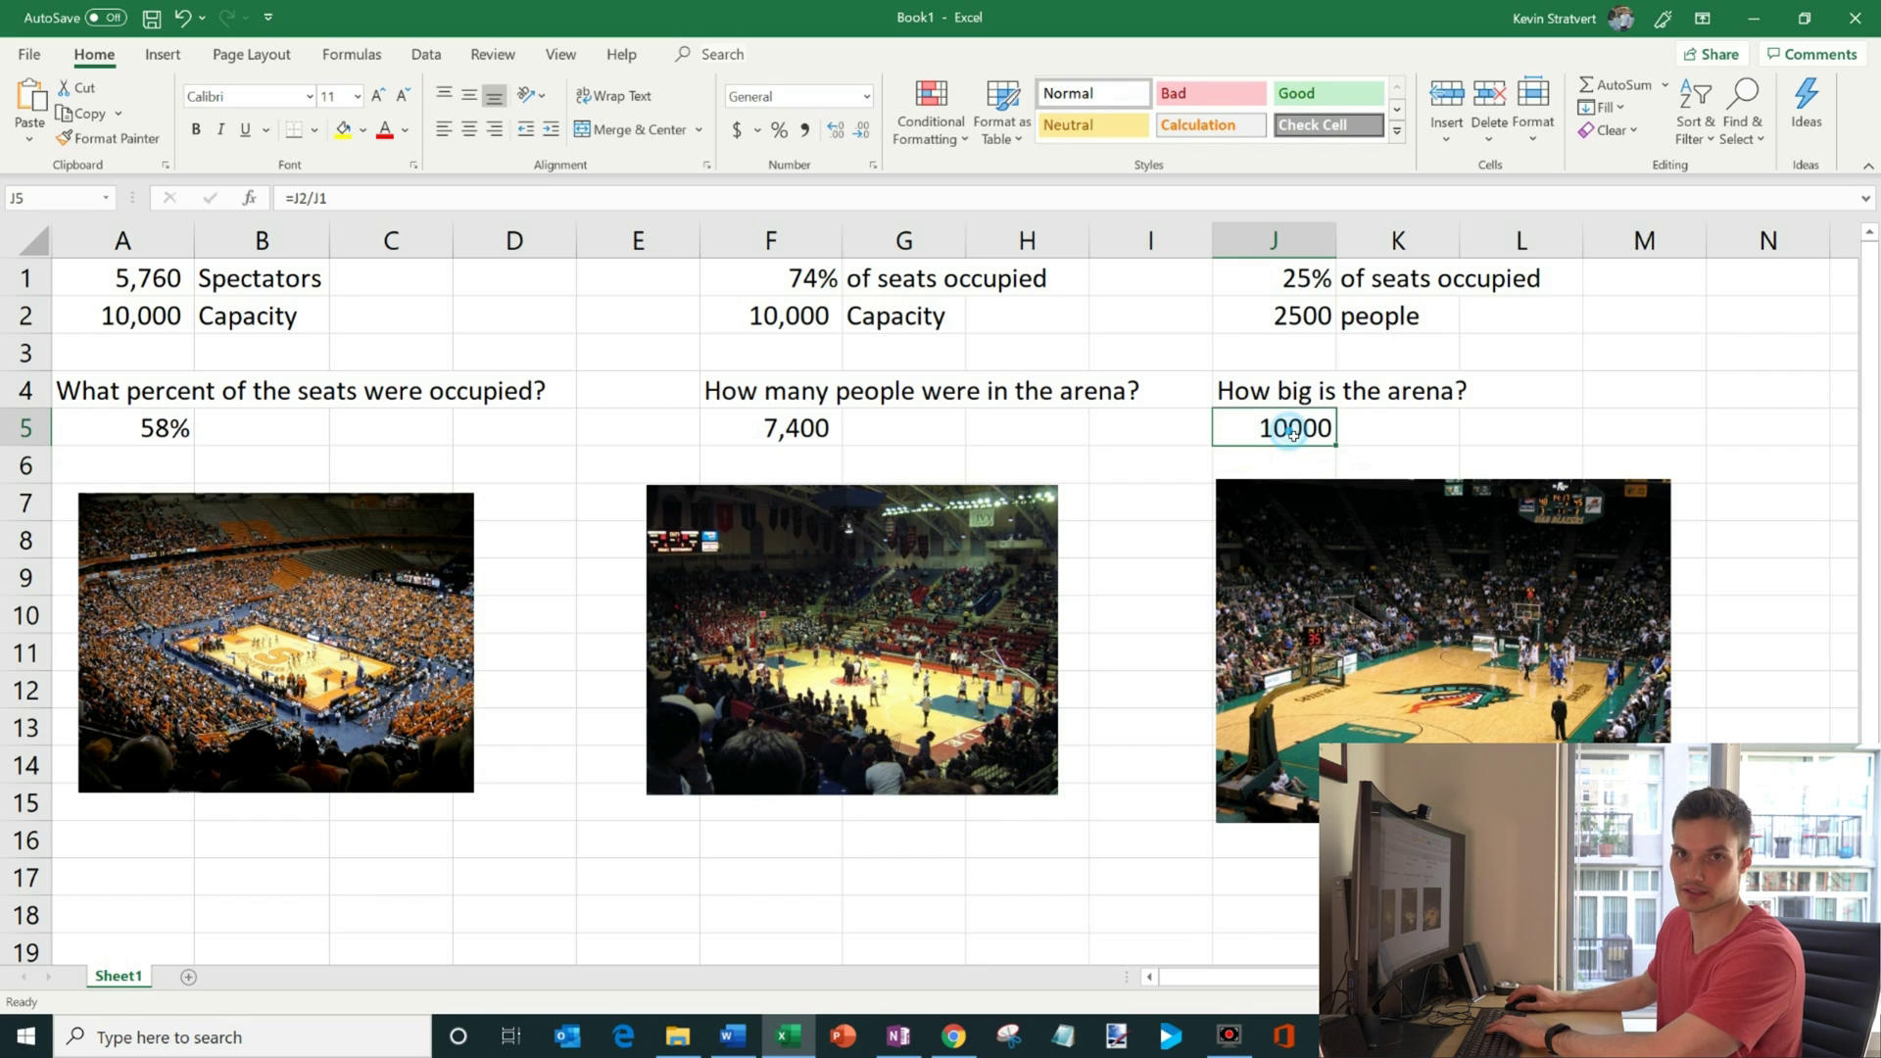